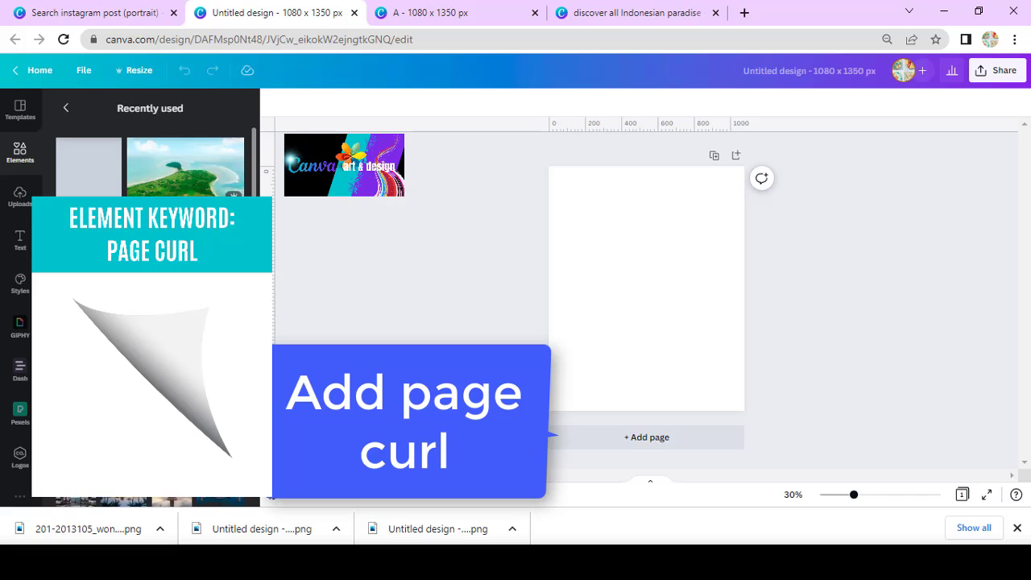
Add the page curl graphic, flipped horizontally and enlarged to about 648 × 648 px, slightly below and right of the page centre.
click(298, 104)
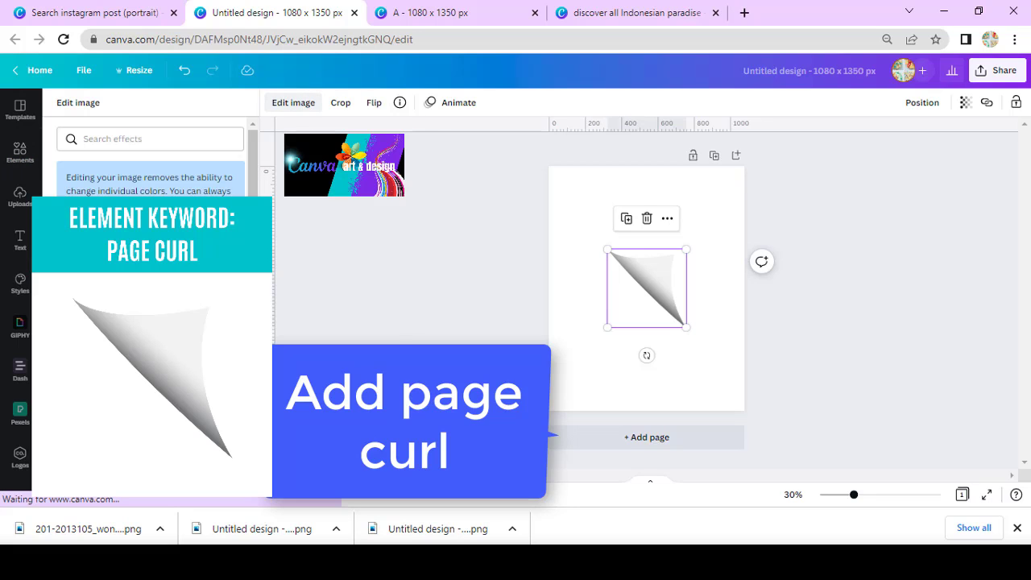
click(373, 103)
click(413, 135)
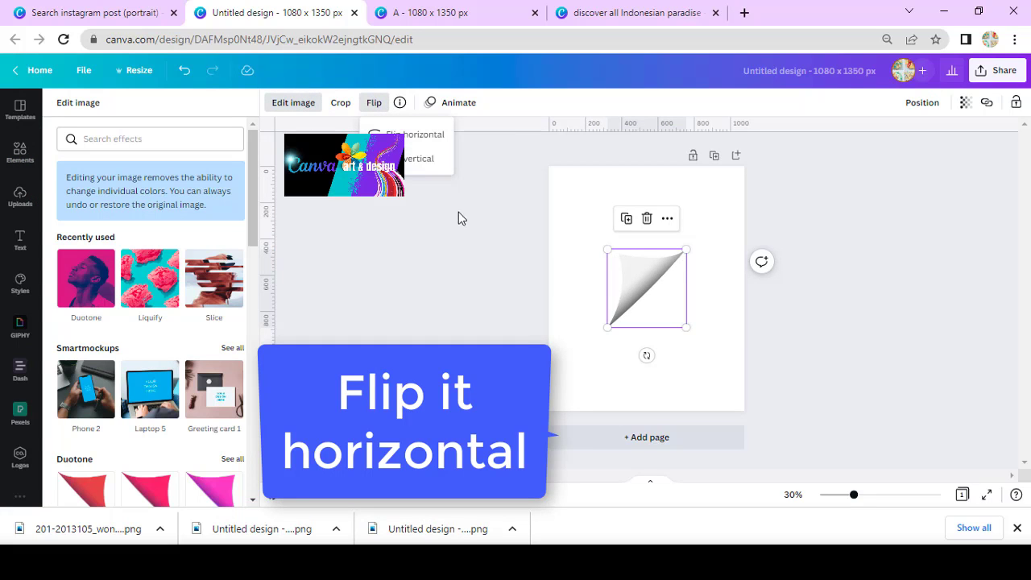
drag(614, 326, 569, 368)
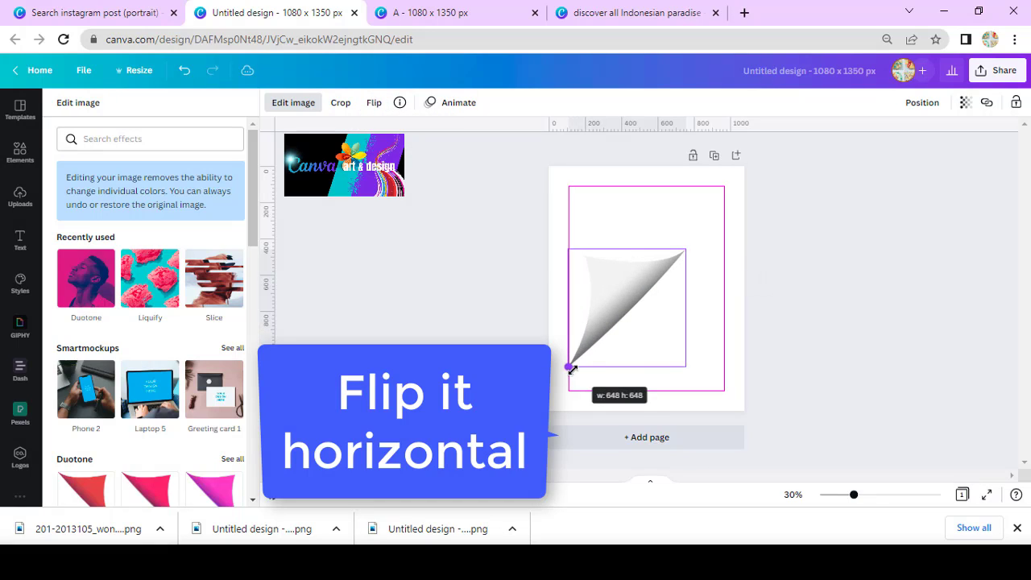
drag(639, 304, 662, 315)
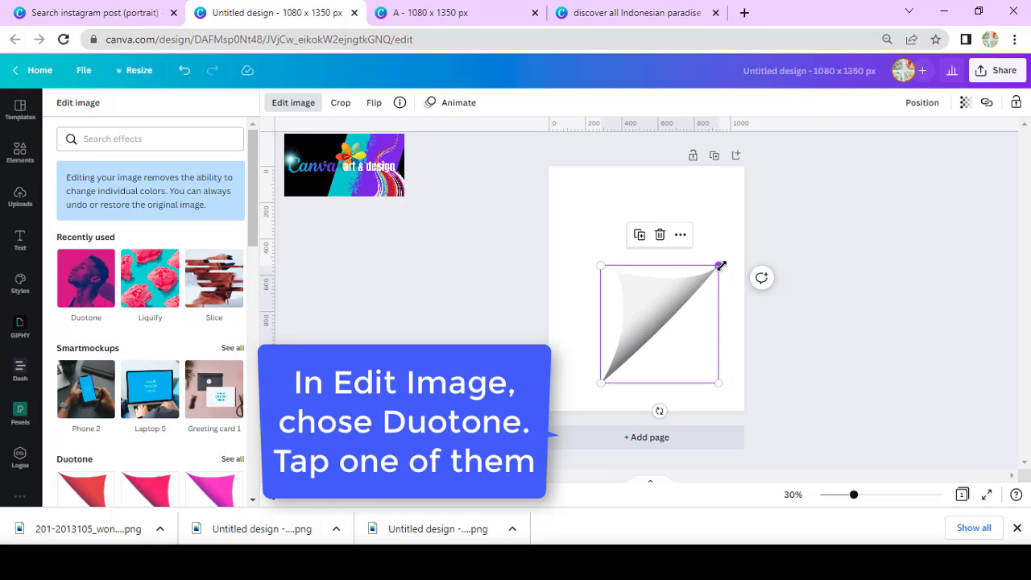
Apply the Cherry duotone effect to the page curl, with bright blue highlights and dark navy-blue shadows.
click(85, 288)
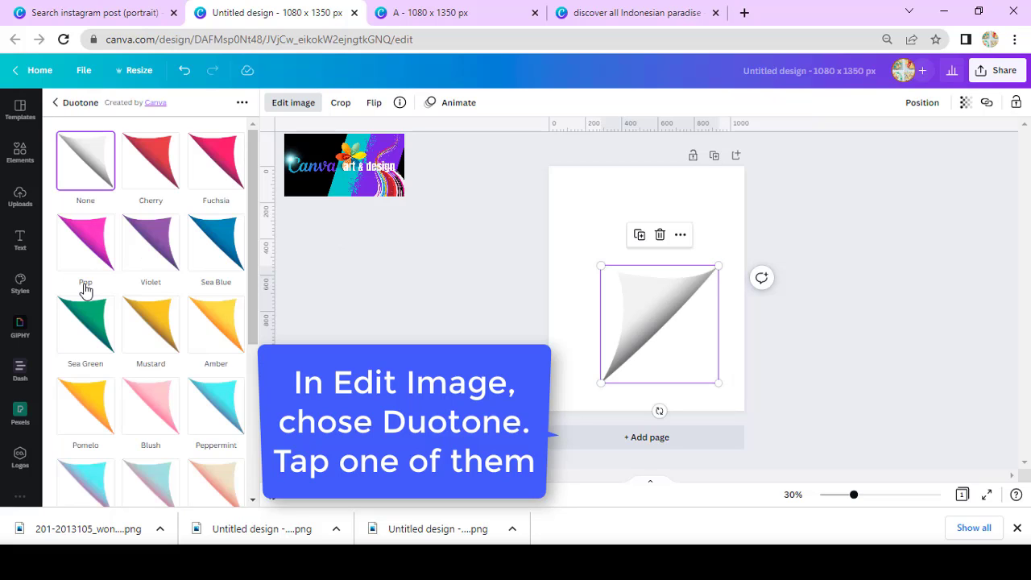
click(155, 153)
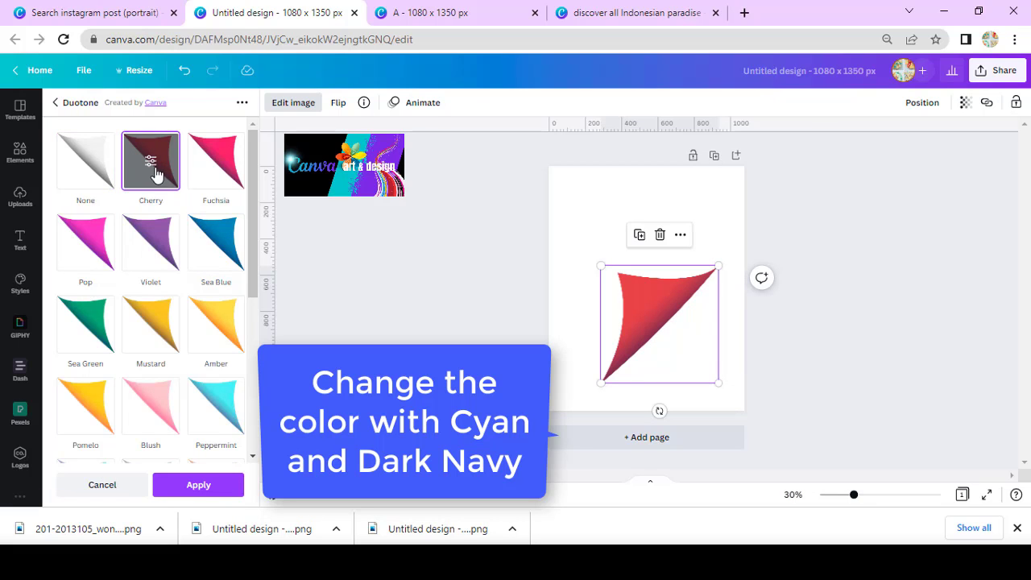
click(153, 170)
click(231, 147)
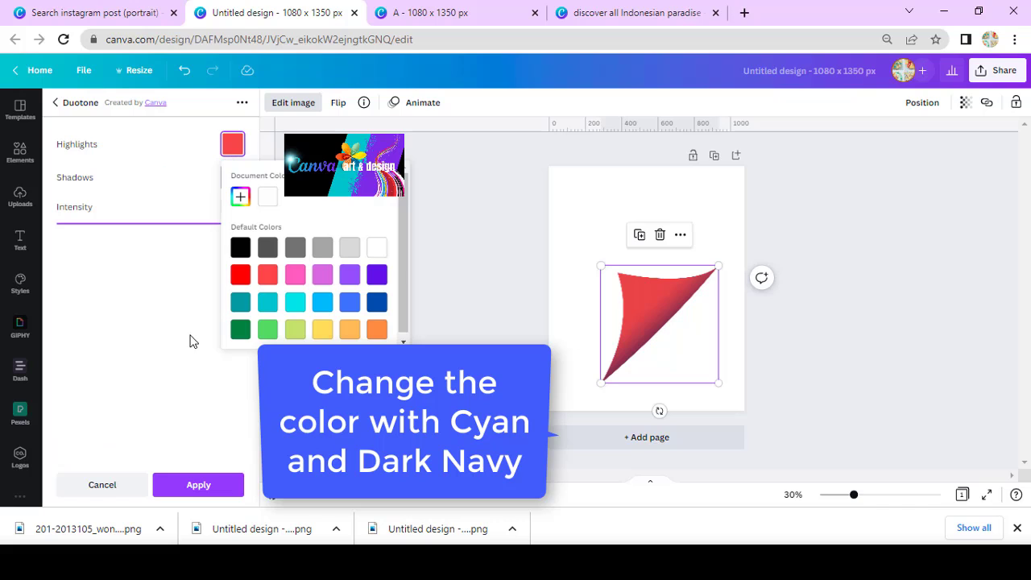
click(322, 303)
click(215, 193)
click(233, 178)
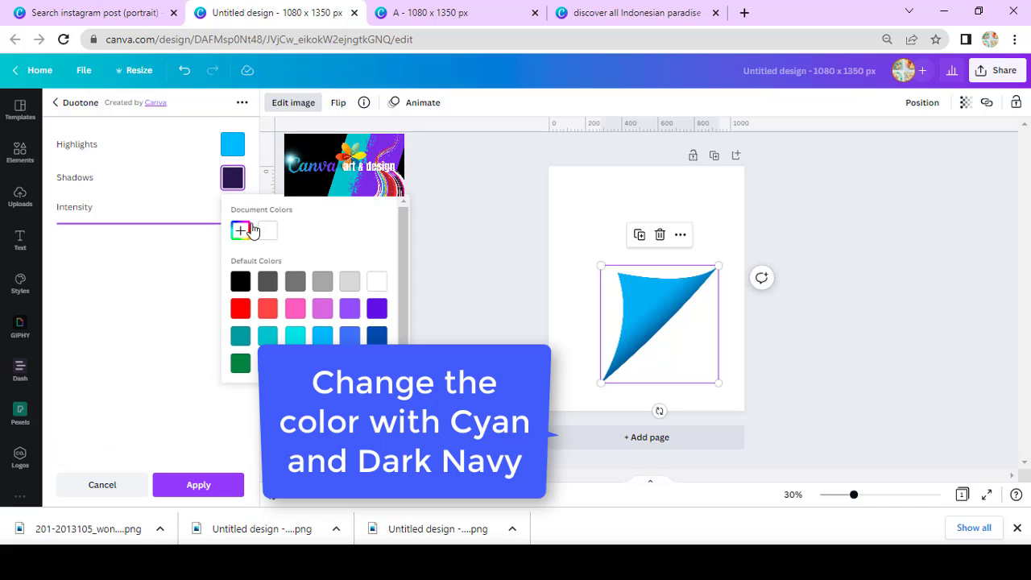
click(240, 230)
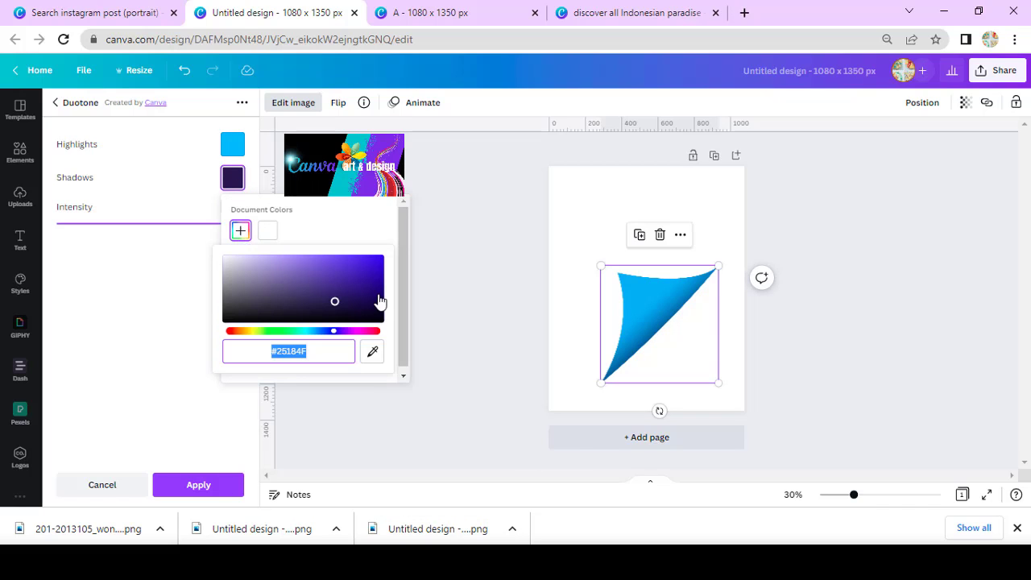
drag(379, 301, 376, 293)
click(214, 485)
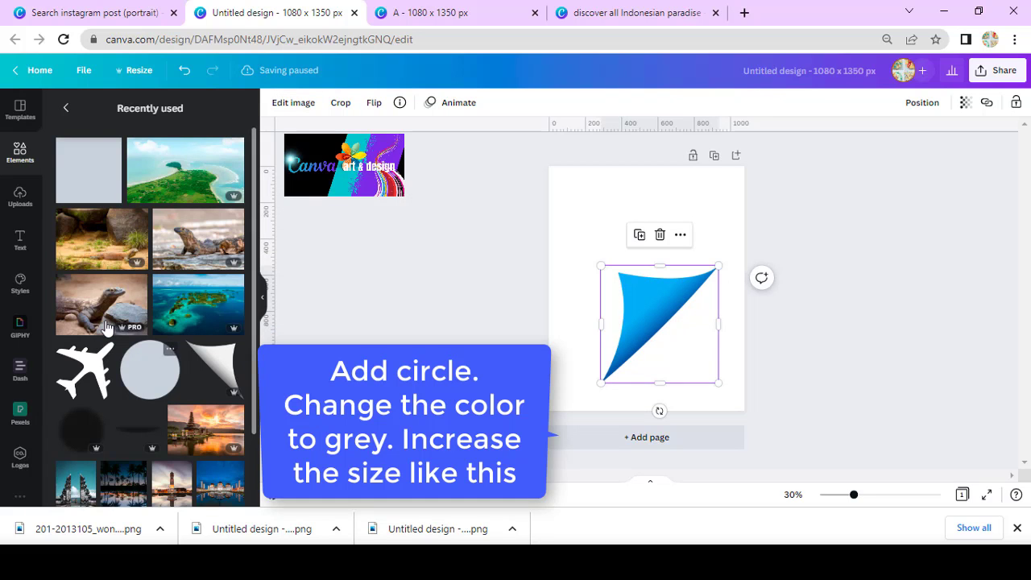
Add a circle to the page and fill it with light grey.
click(139, 388)
click(338, 102)
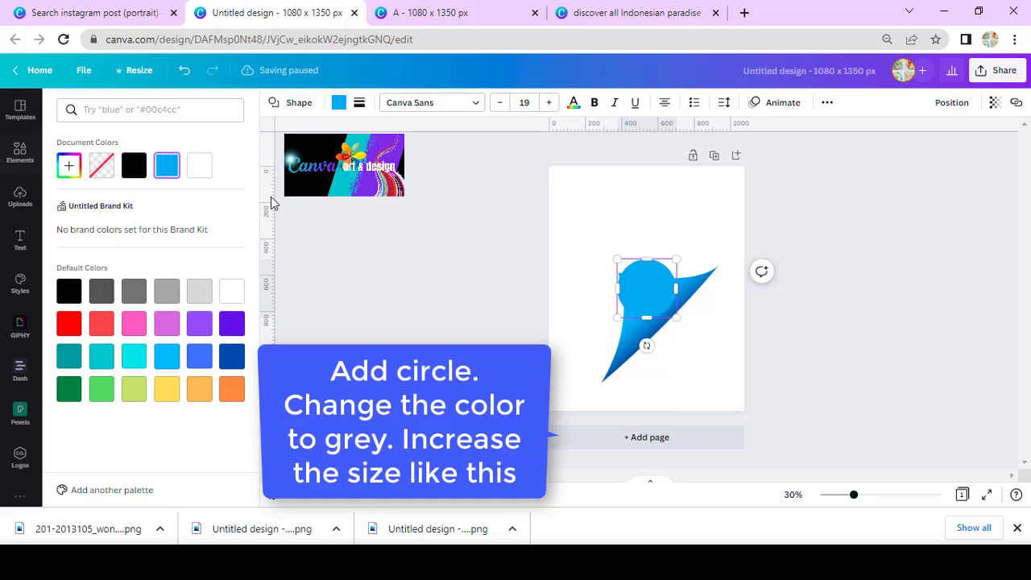
click(198, 292)
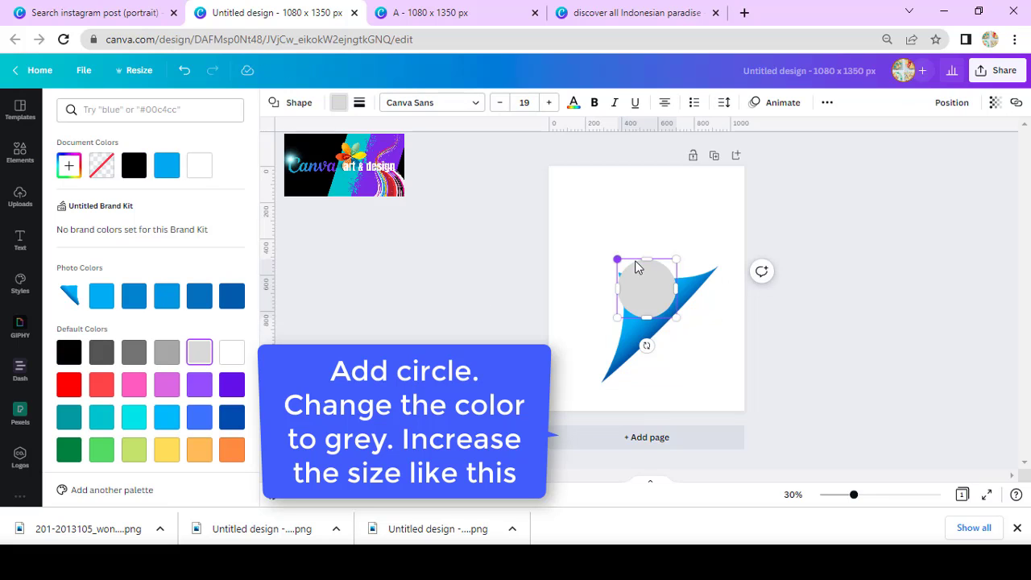
Enlarge the grey circle over the upper page and align its lower right edge with the curl's upper right tip.
drag(647, 259, 483, 133)
drag(645, 234, 682, 219)
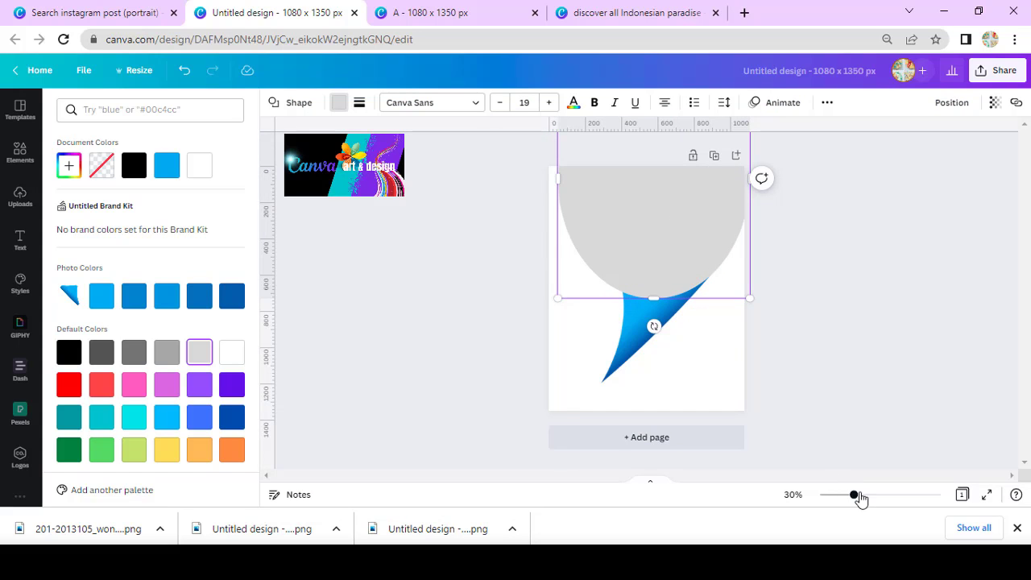
drag(856, 497, 893, 495)
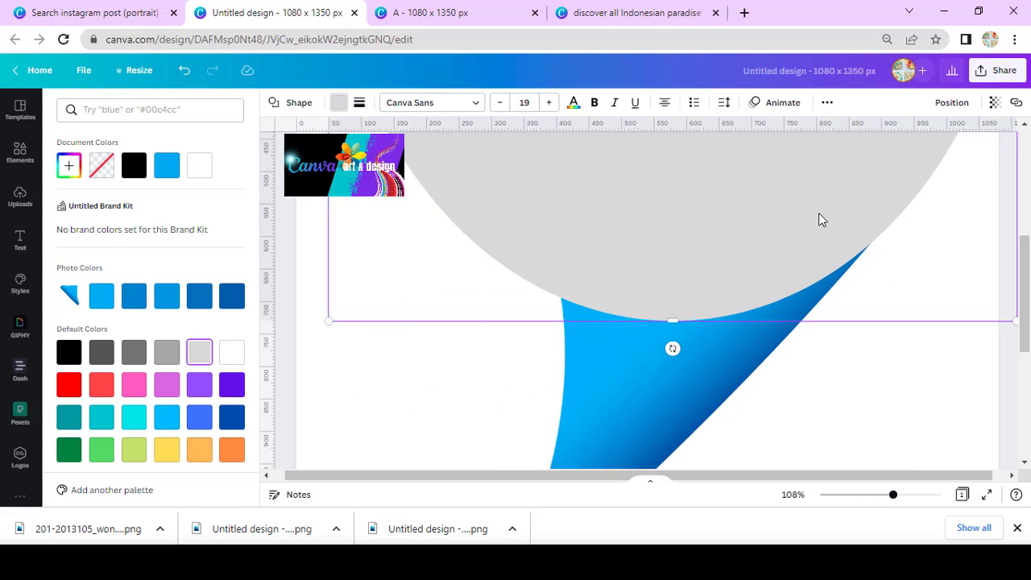
drag(820, 219, 826, 198)
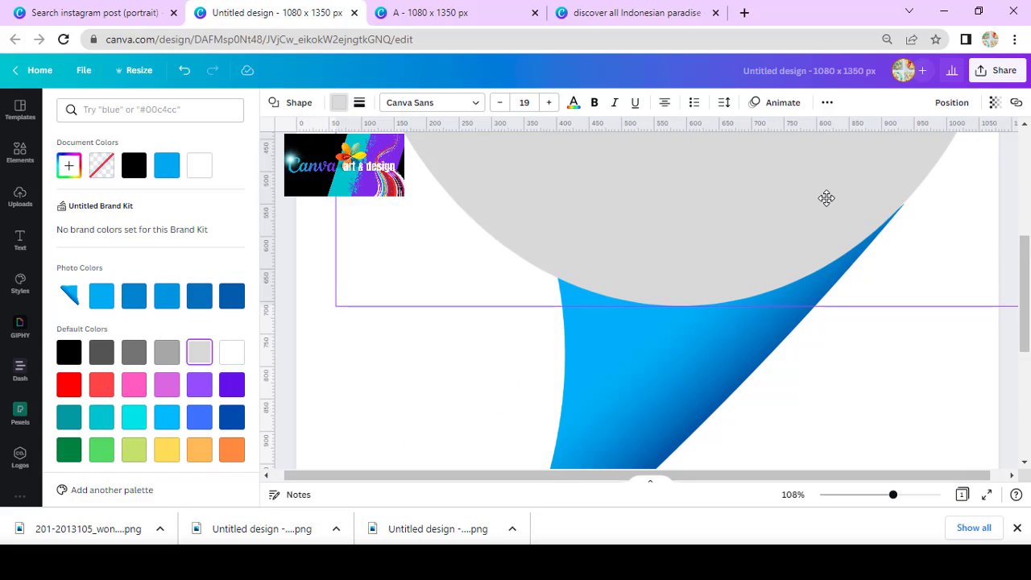
Send the grey circle backward, behind the page curl.
right_click(826, 198)
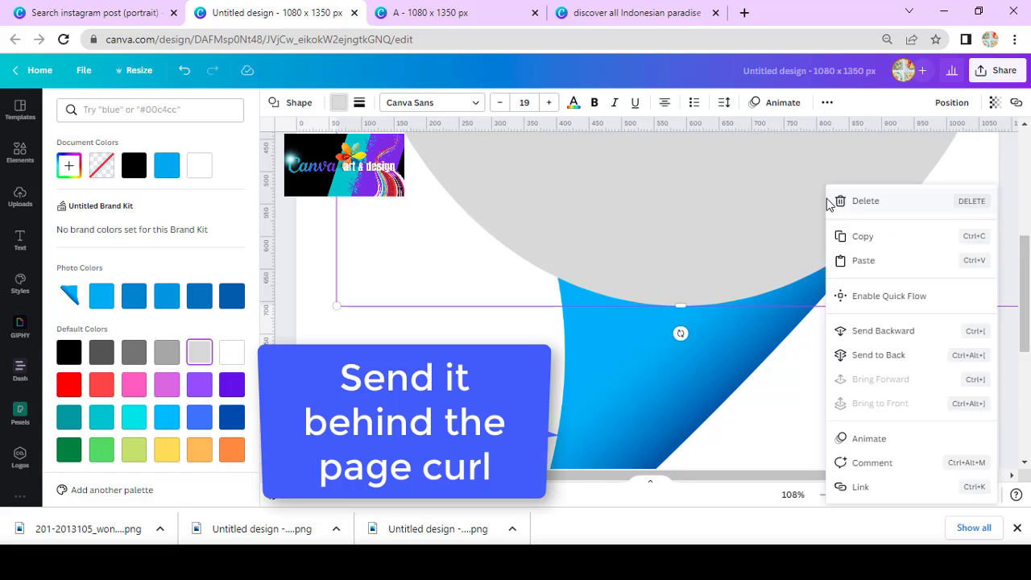
click(878, 332)
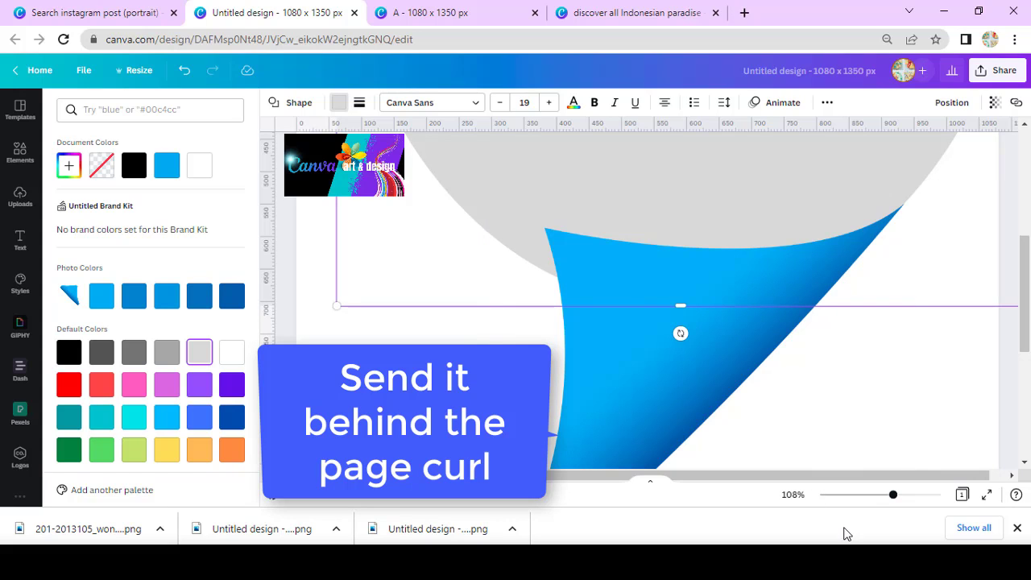
click(865, 499)
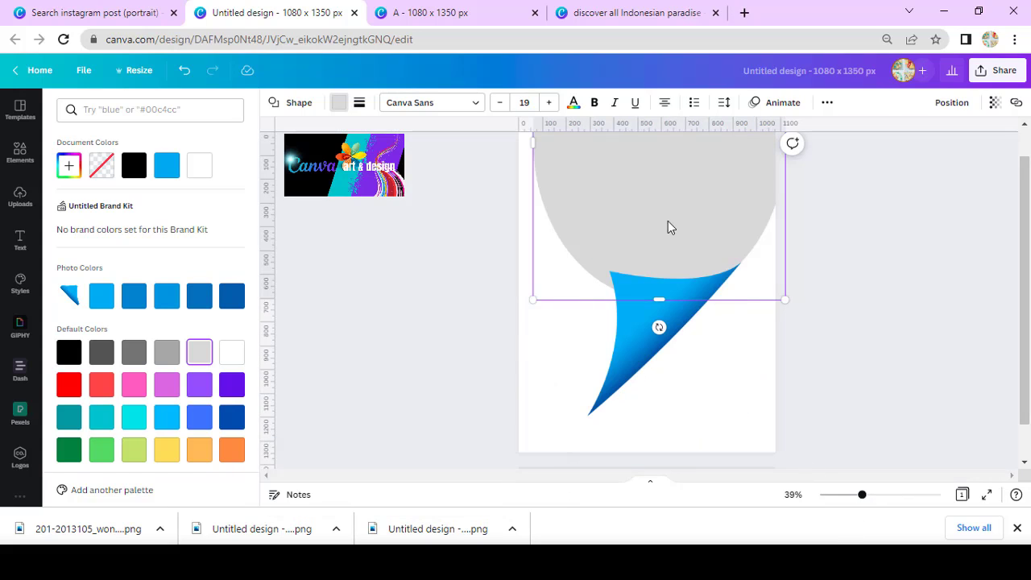
Duplicate the grey circle, place the copy along the page's left side against the curl's lower tip, and send it behind the curl.
key(ctrl+d)
drag(662, 215, 513, 343)
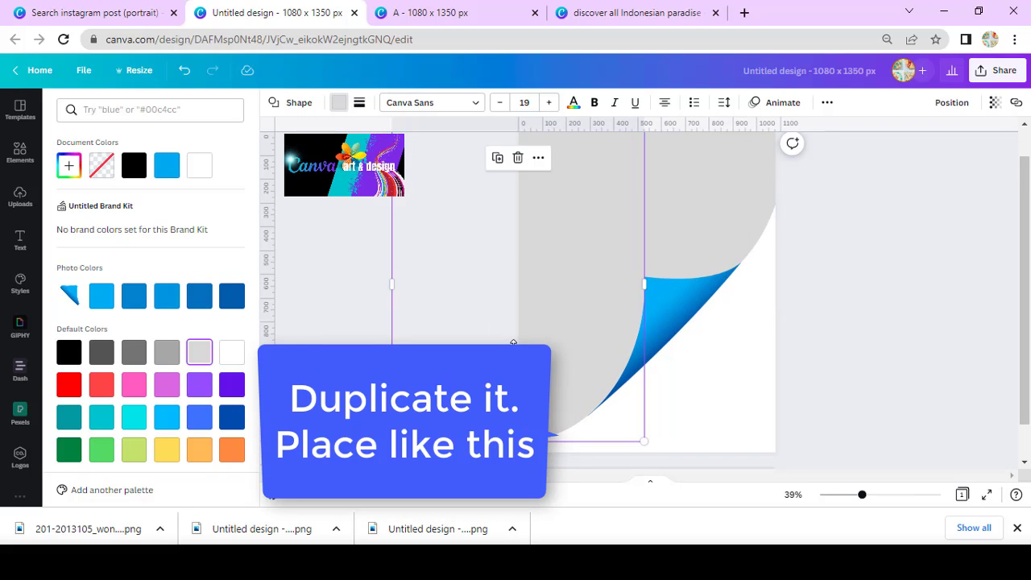
key(Down)
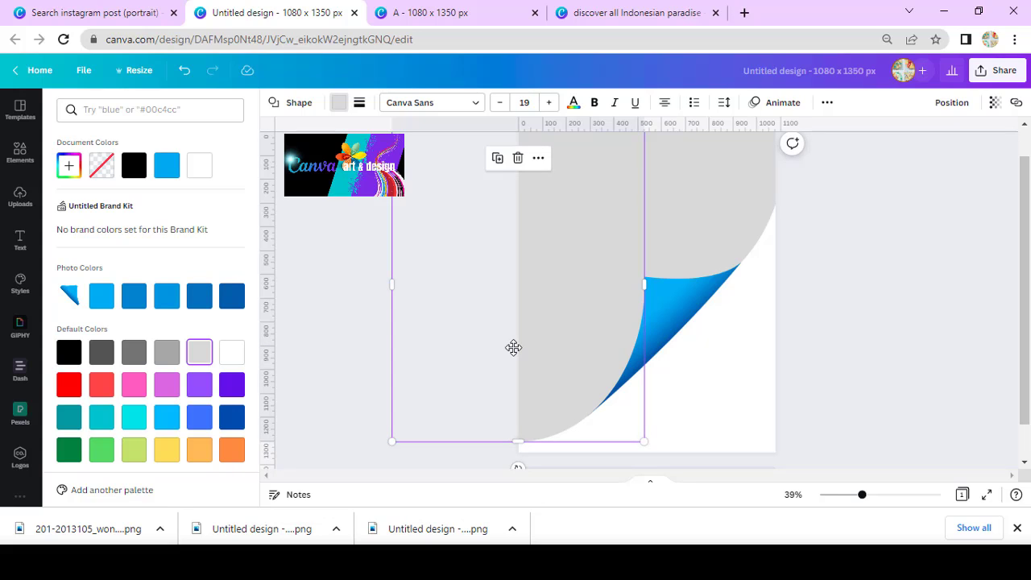
right_click(589, 298)
click(656, 332)
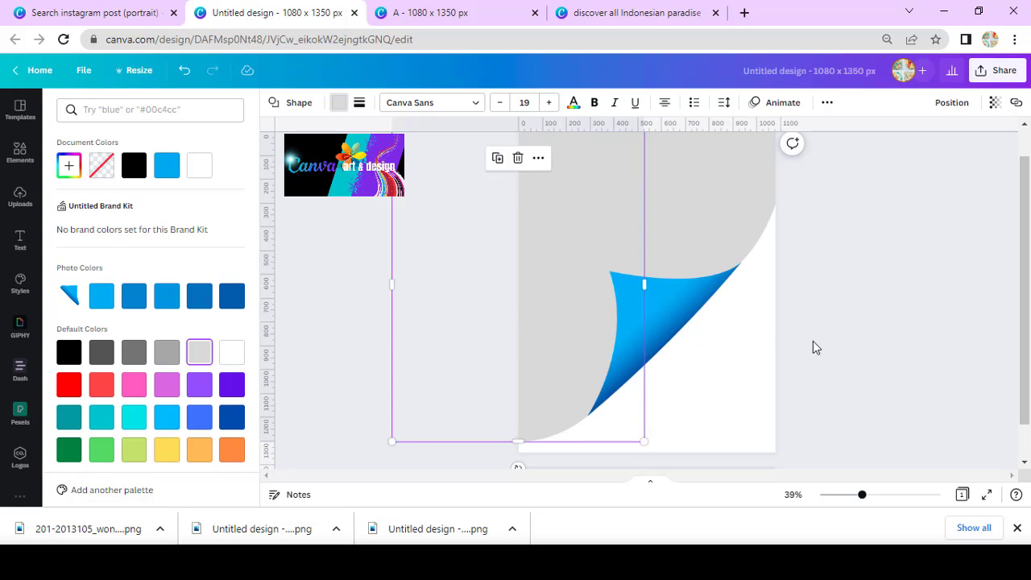
Enlarge the page curl slightly and reposition it so its two tips meet the edges of the grey circles.
scroll(813, 346, up, 1)
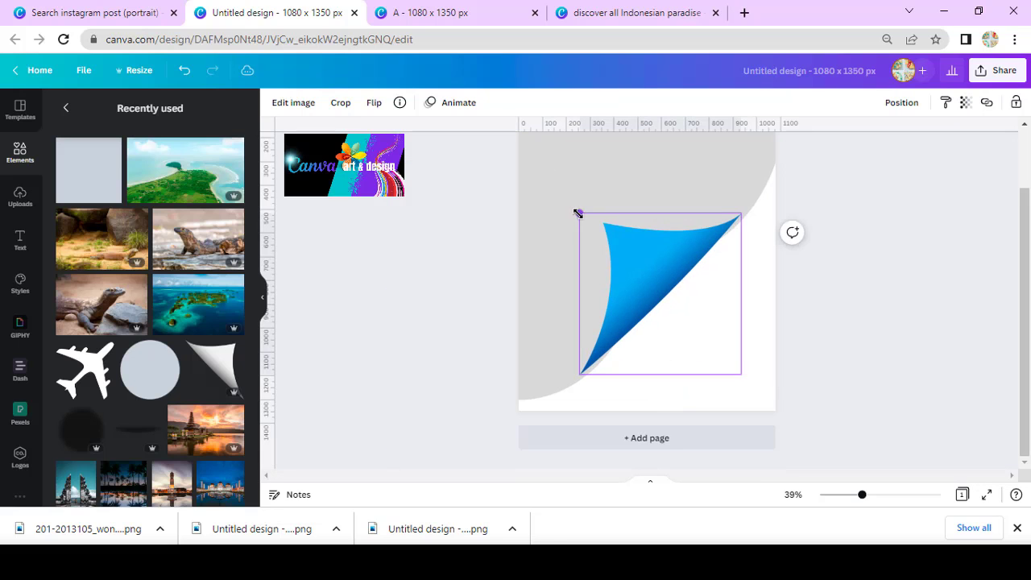
drag(577, 212, 569, 202)
drag(646, 281, 659, 277)
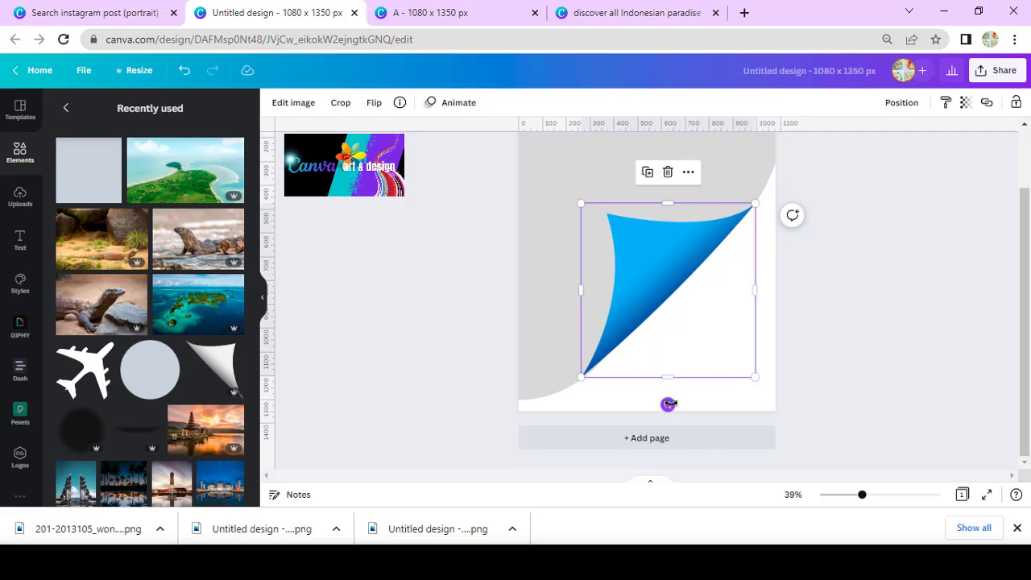
drag(668, 403, 668, 403)
drag(529, 379, 521, 384)
click(851, 373)
scroll(845, 367, up, 2)
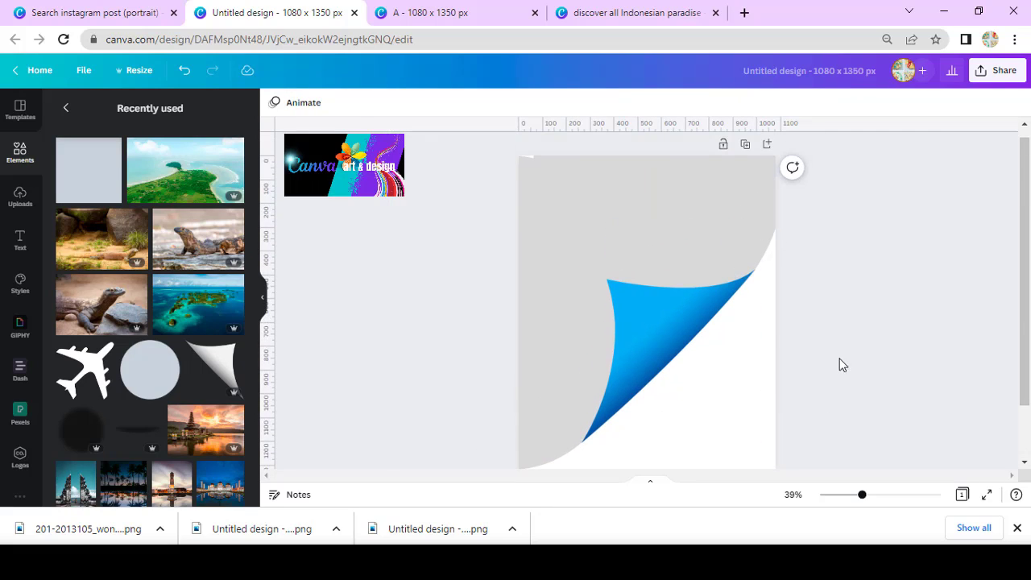
Add a white plane graphic, shrunk and rotated to point up and left, at the curl's upper left corner.
click(529, 200)
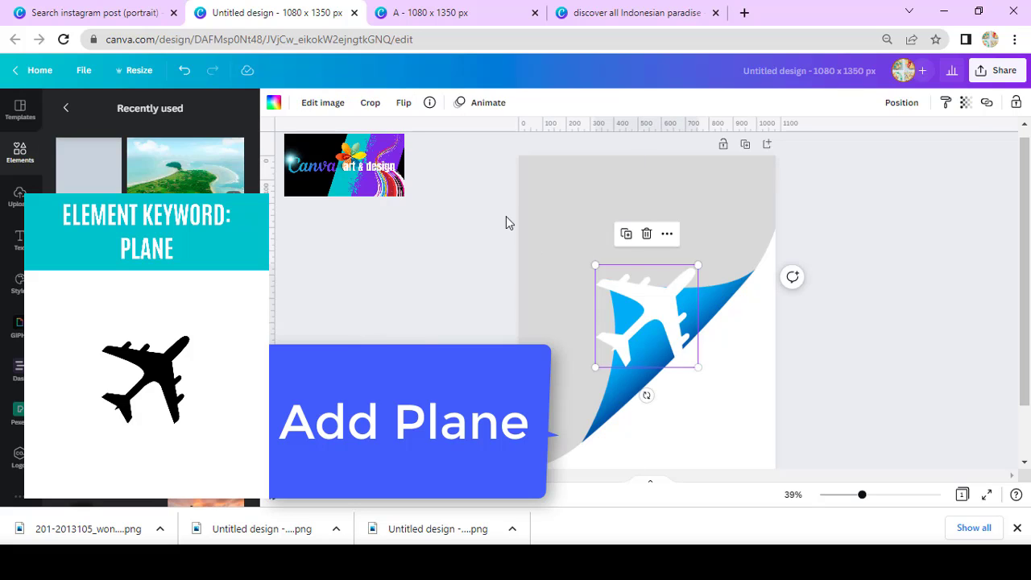
drag(697, 367, 640, 263)
click(633, 290)
Recolour the plane with the bright blue sampled from the page curl.
click(274, 102)
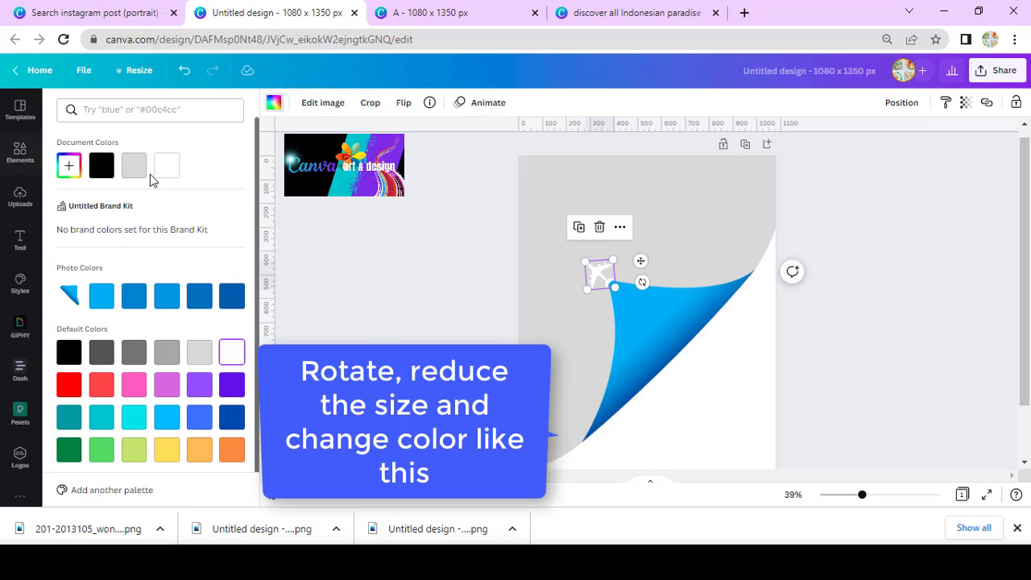
click(71, 169)
click(216, 289)
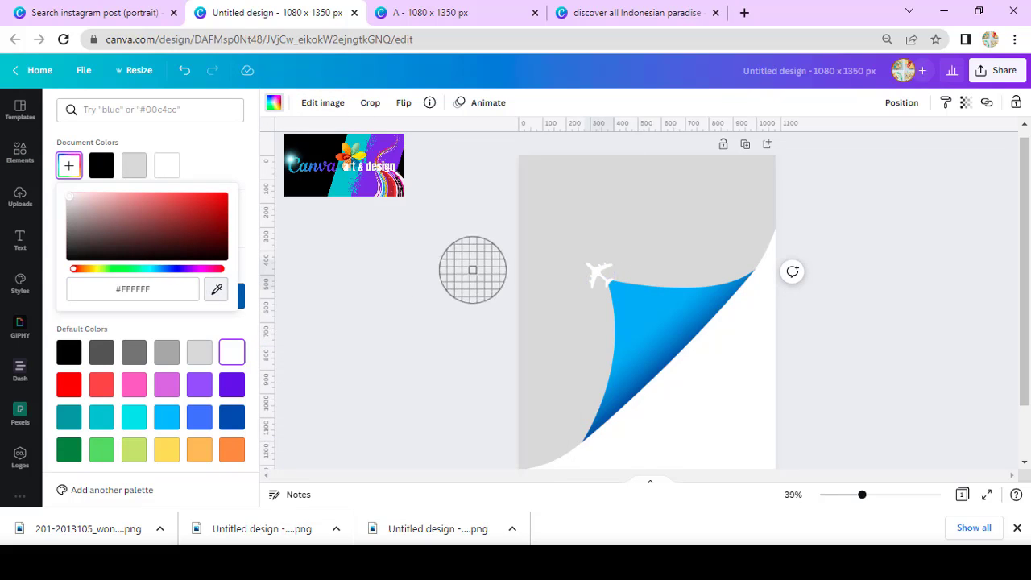
click(614, 283)
key(Escape)
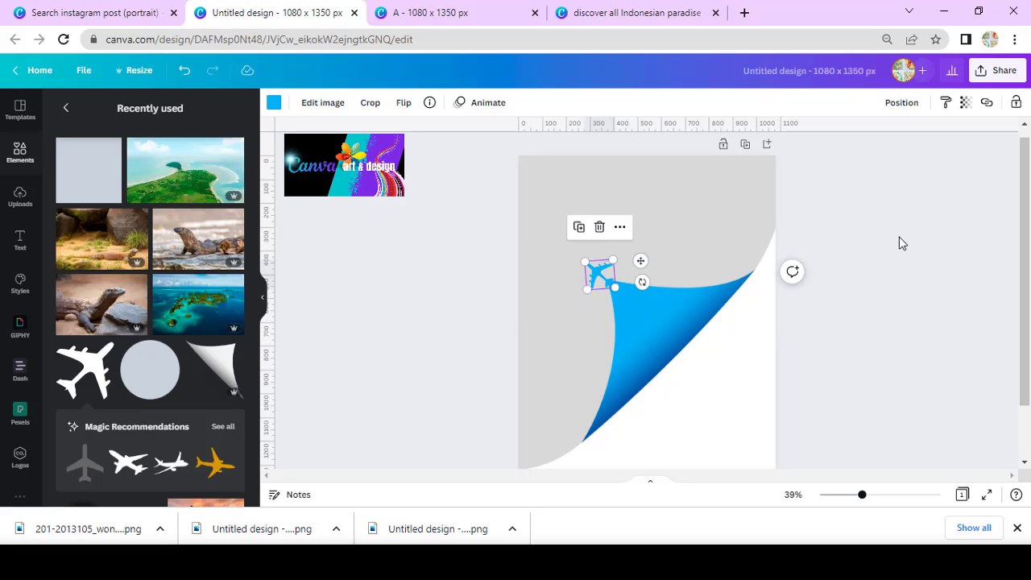
Fine-tune the plane's position so its tail joins the upper left corner of the page curl.
drag(863, 496, 884, 495)
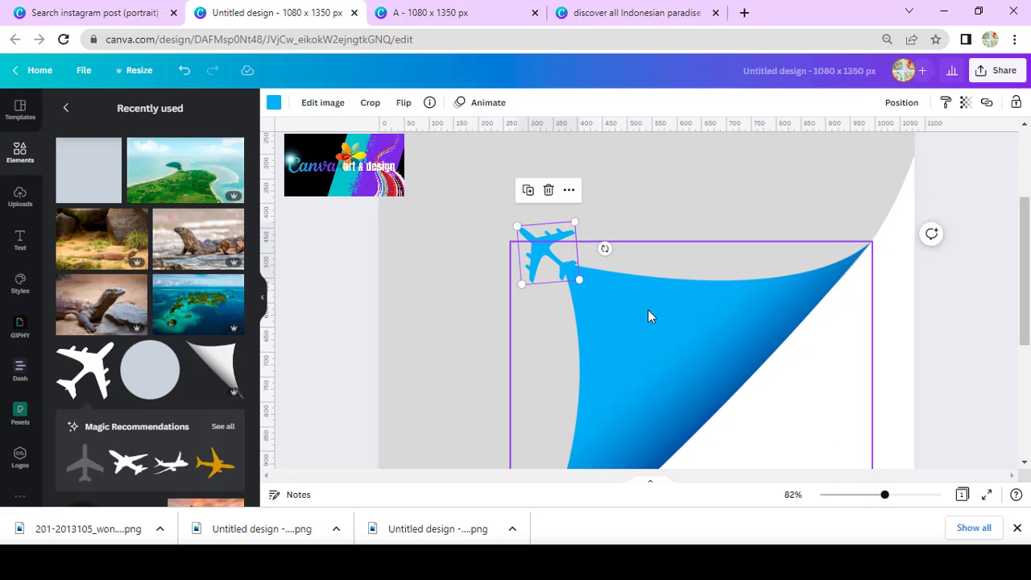
drag(553, 240, 548, 236)
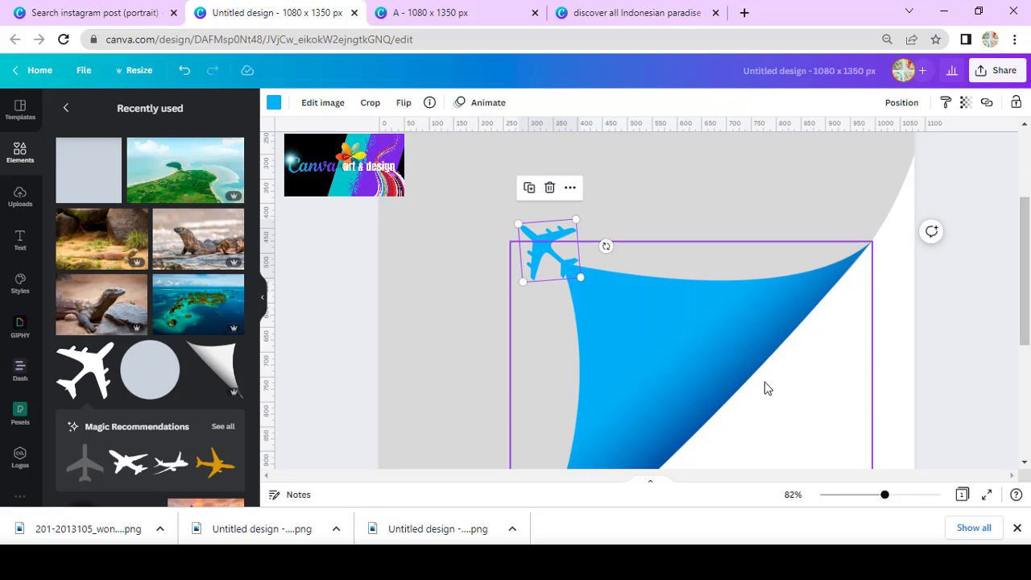
drag(885, 494, 859, 494)
Add a body text line reading "book easily. budget friendly" and move it to the left across the curl's lower part.
click(21, 242)
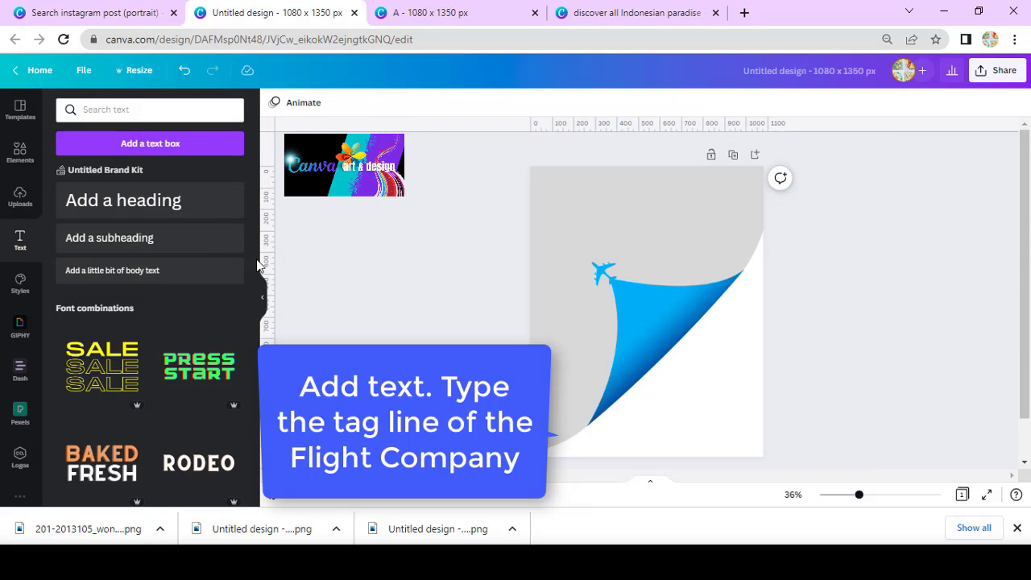
click(111, 269)
text(book easily)
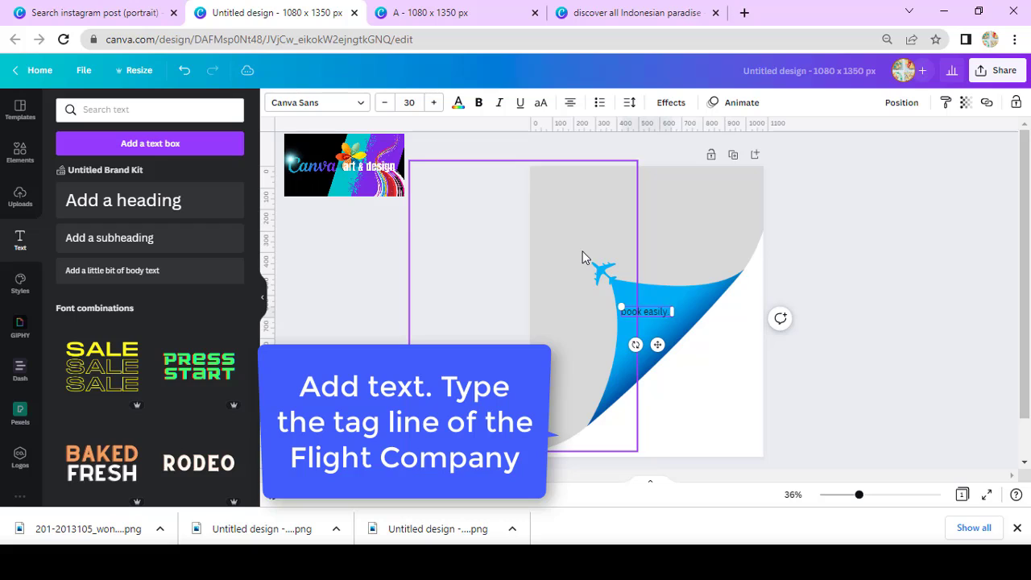
text(. budget friendl)
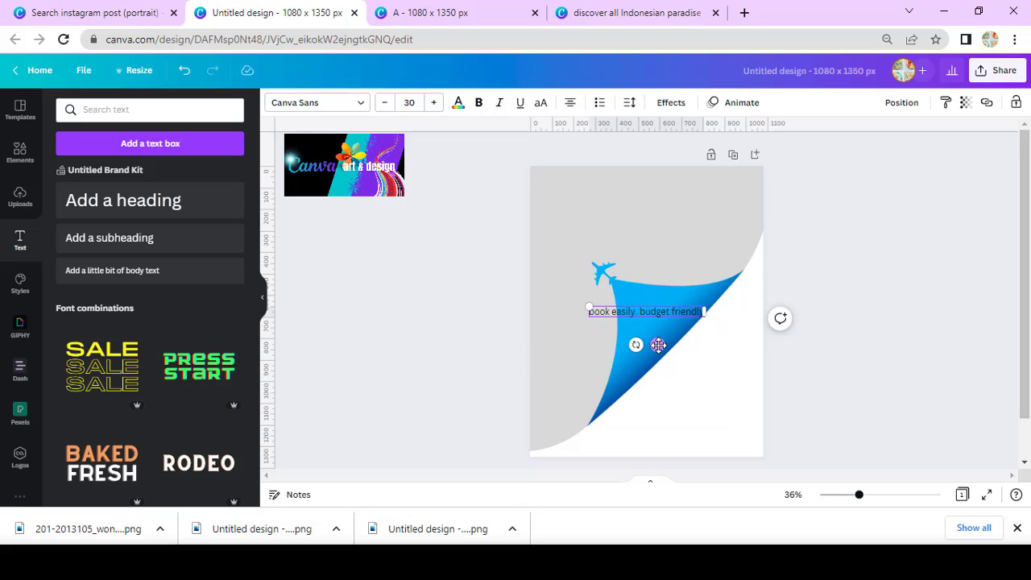
drag(667, 335, 625, 370)
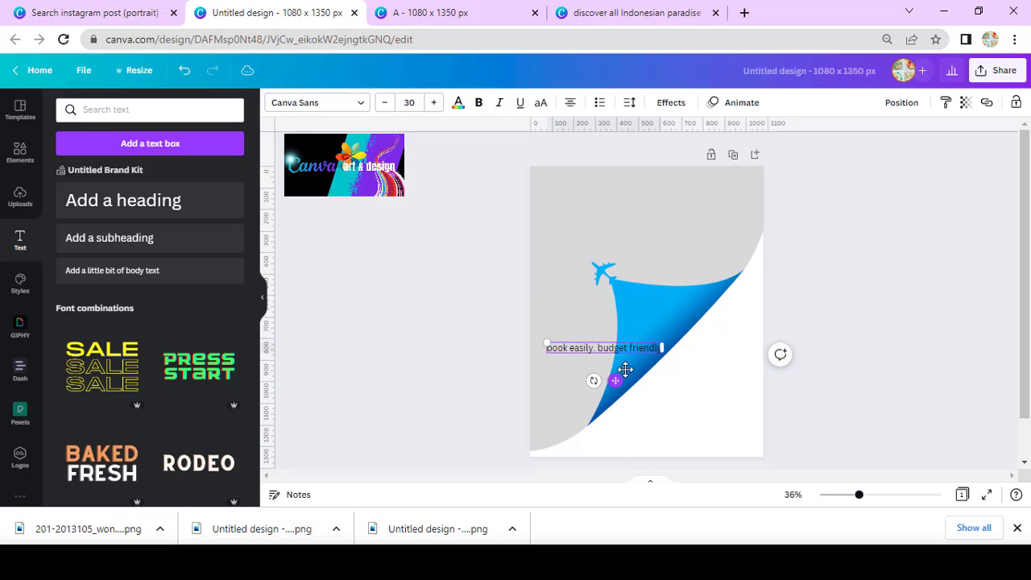
Recolour the tag line dark blue from the page curl's photo colours and rotate it upright along the curl's left edge.
click(459, 103)
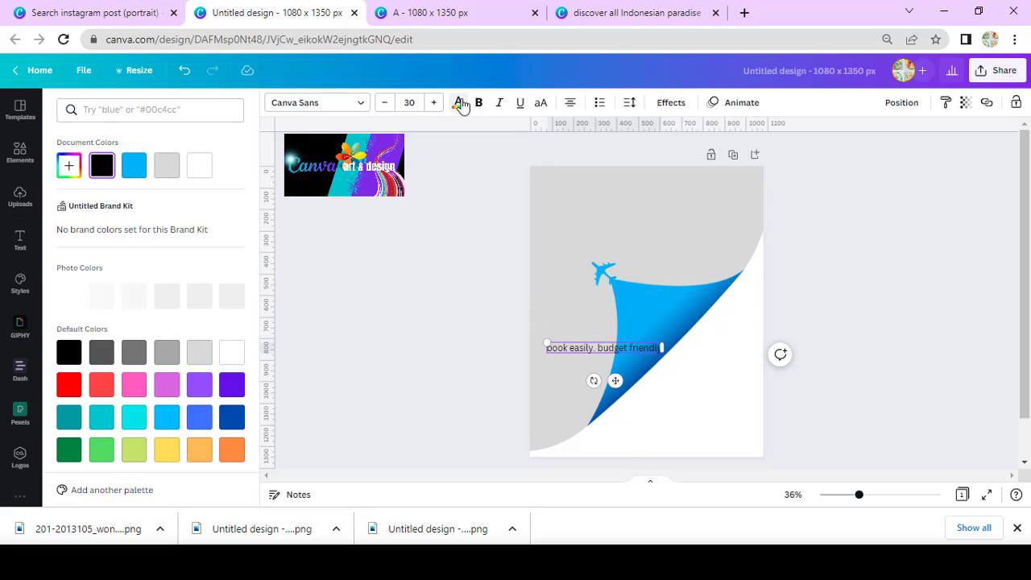
click(231, 295)
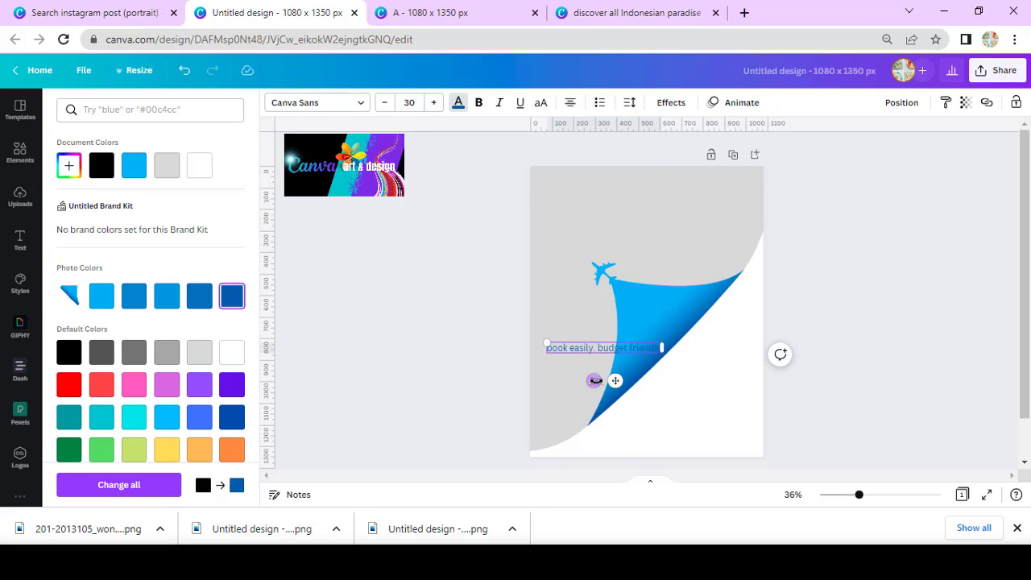
drag(594, 380, 656, 363)
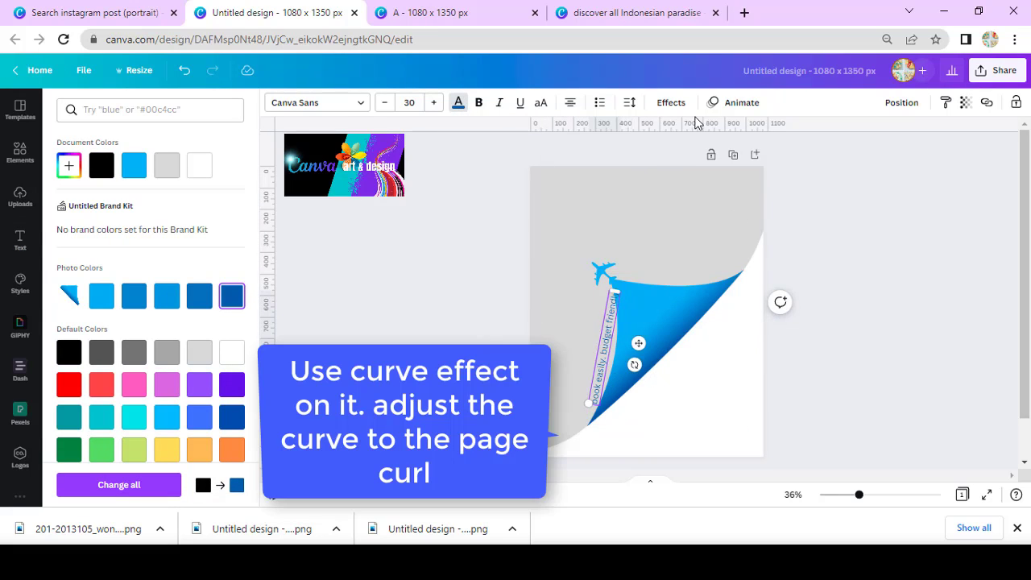
Apply a Curve effect of -17 to the tag line and position it along the page curl's left edge.
click(670, 102)
click(145, 442)
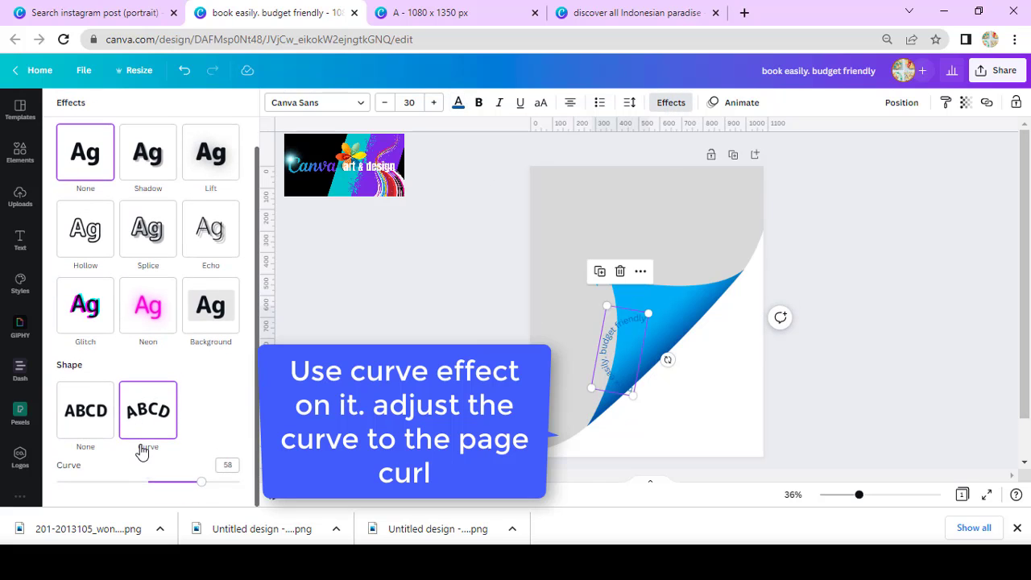
click(143, 483)
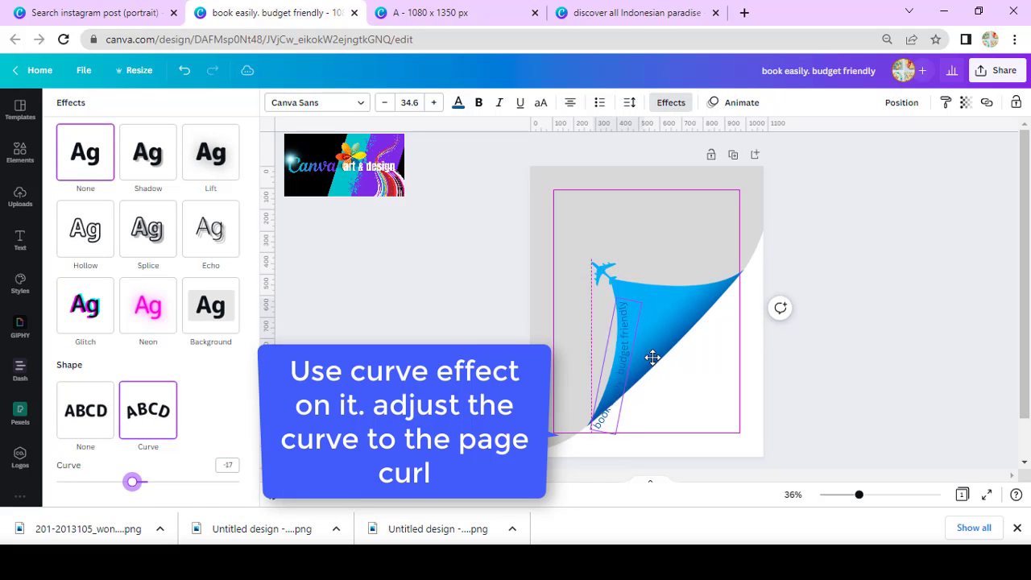
drag(651, 359, 640, 351)
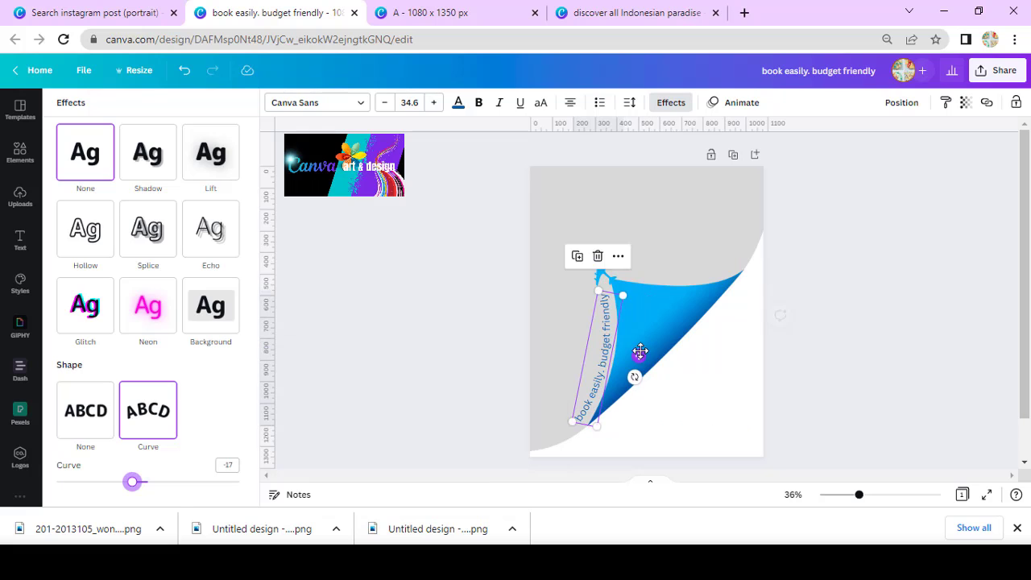
click(846, 373)
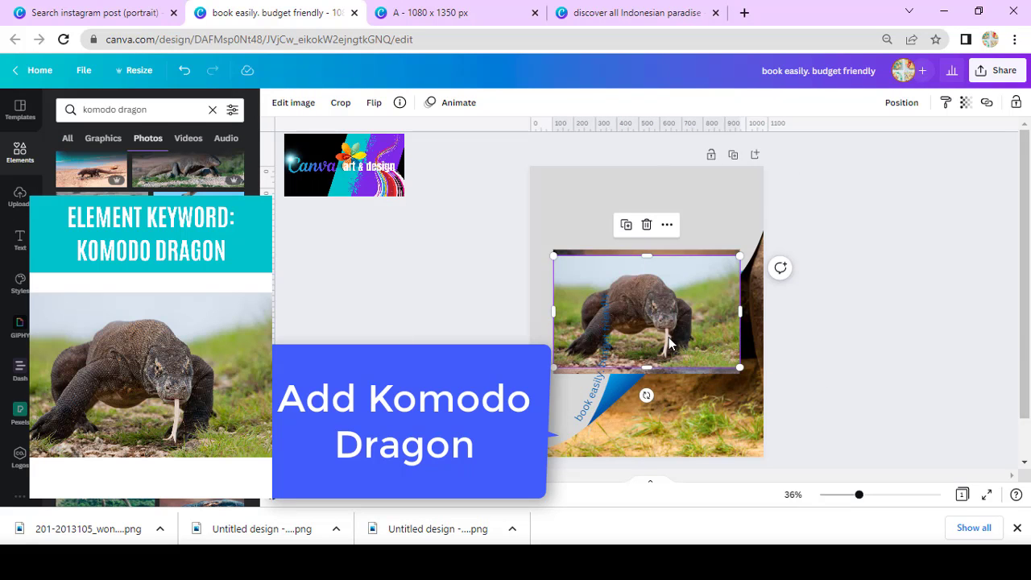
Enlarge the walking Komodo dragon photo to the full page width along the page's lower edge and send it to the back.
drag(669, 344, 646, 441)
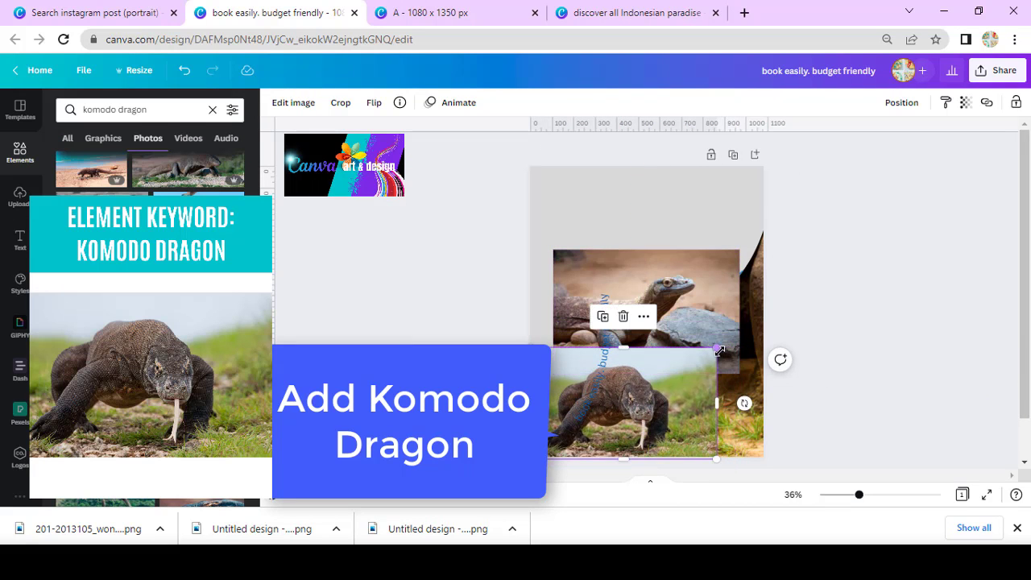
drag(719, 350, 764, 320)
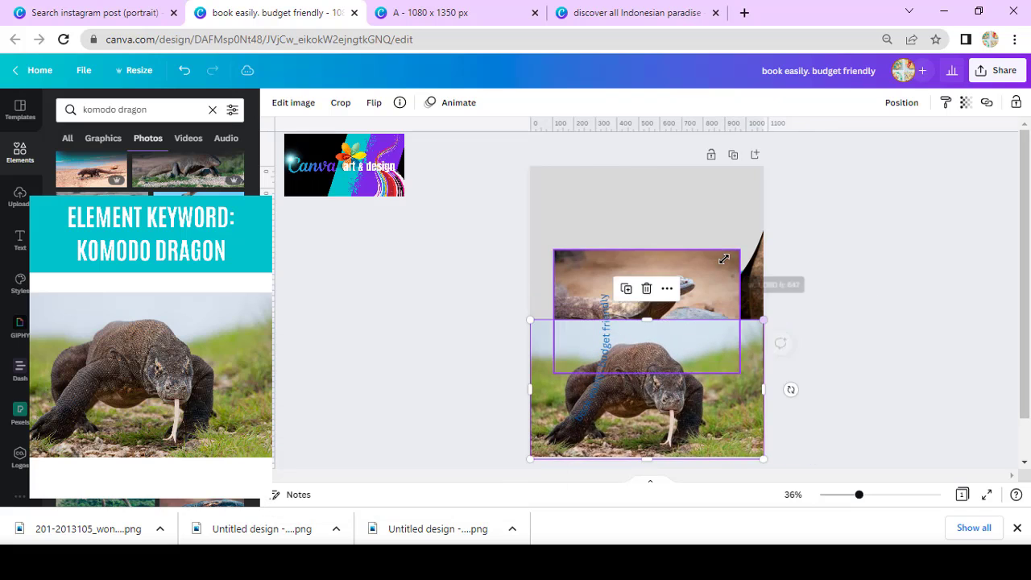
right_click(710, 363)
click(785, 295)
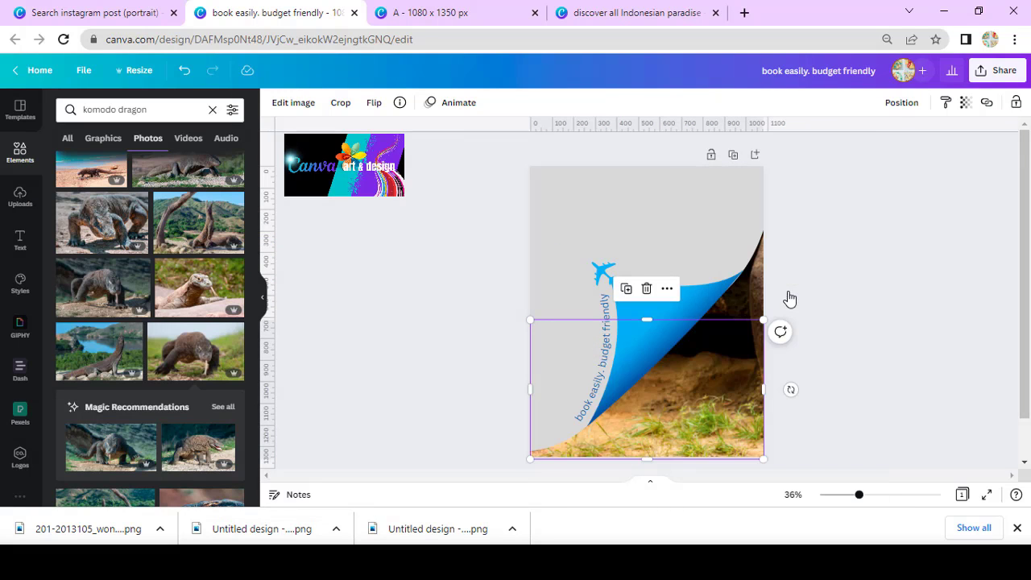
Enlarge the Komodo dragon photo beyond the page and shift it left so the head sits beside the page curl.
drag(763, 319, 919, 227)
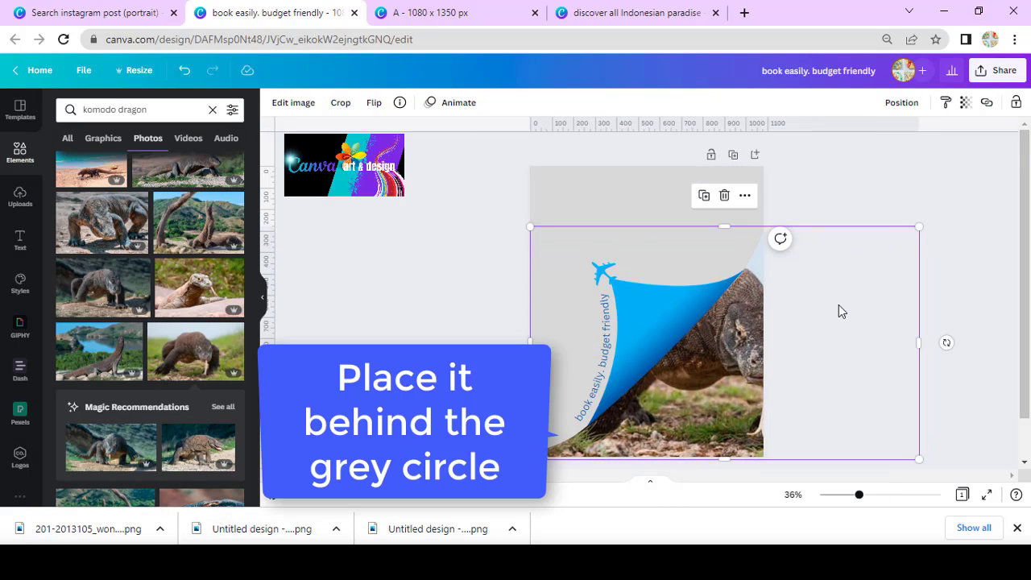
drag(837, 311, 803, 305)
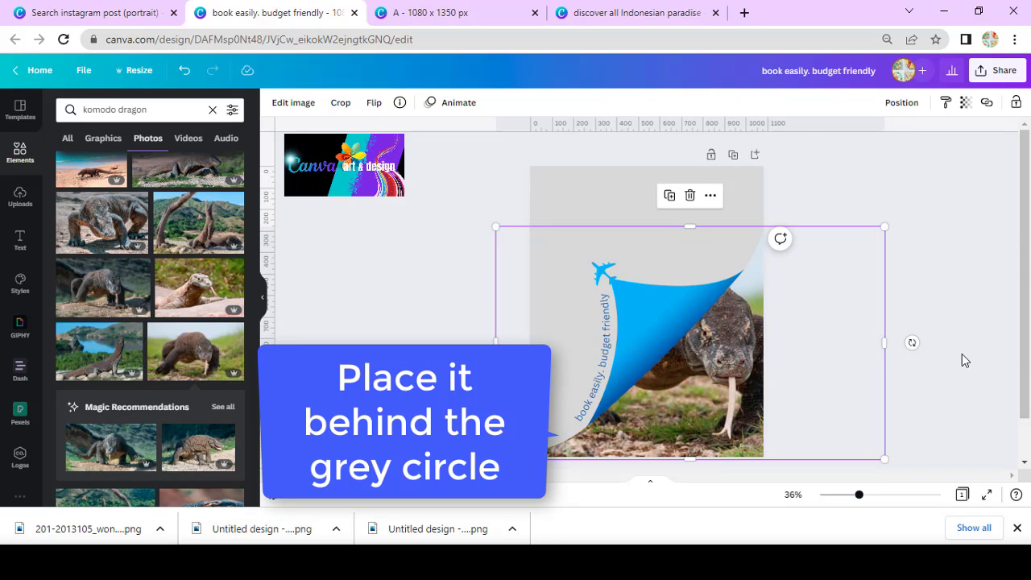
click(962, 390)
Duplicate the curved tag line, reduce it to size 25.1 and rotate it to follow the page curl's upper edge.
click(609, 343)
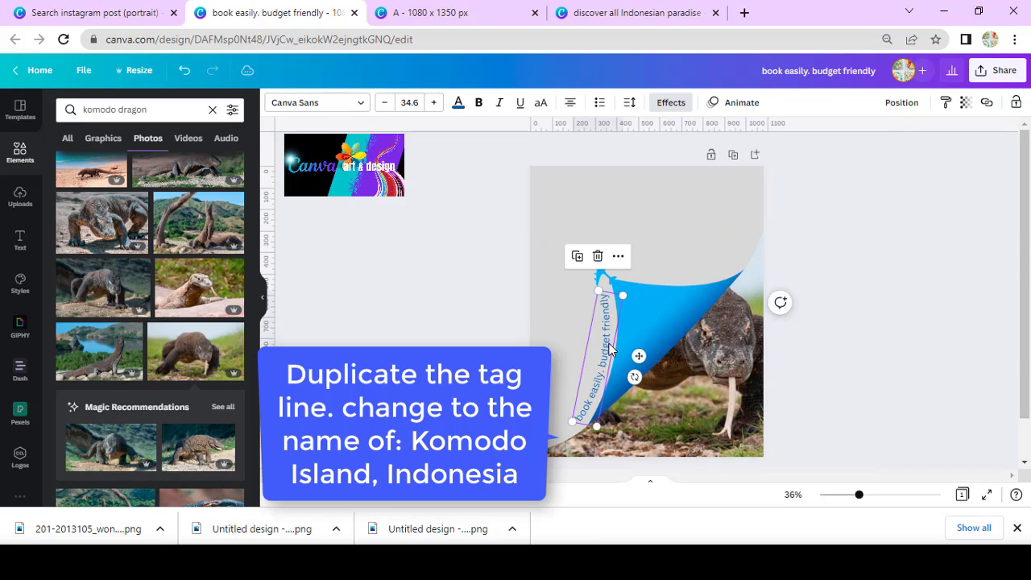
key(ctrl+d)
drag(635, 376, 697, 296)
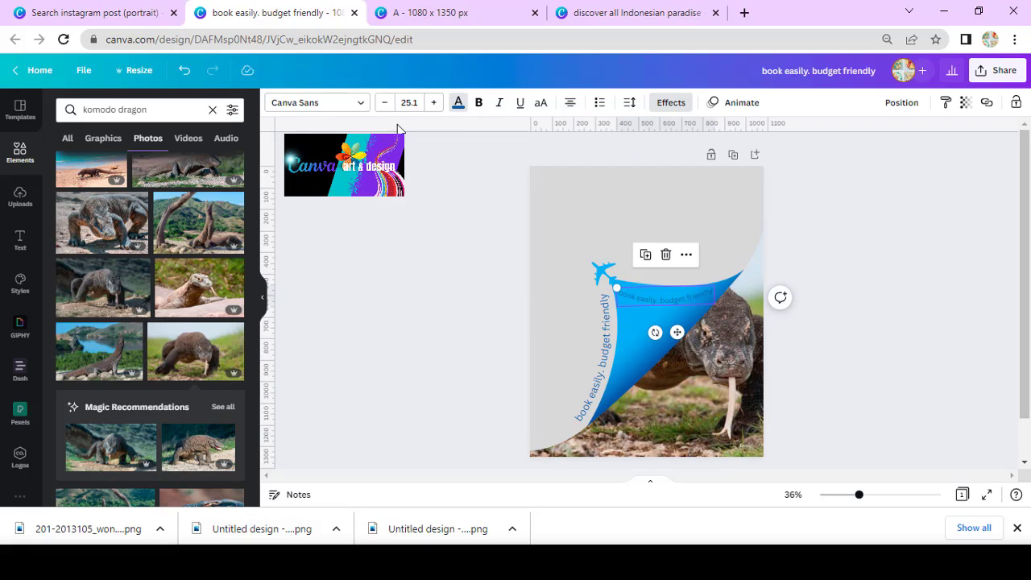
Recolour the duplicated tag line white and replace its text with "Komodo Island, Indonesia".
click(229, 171)
click(659, 301)
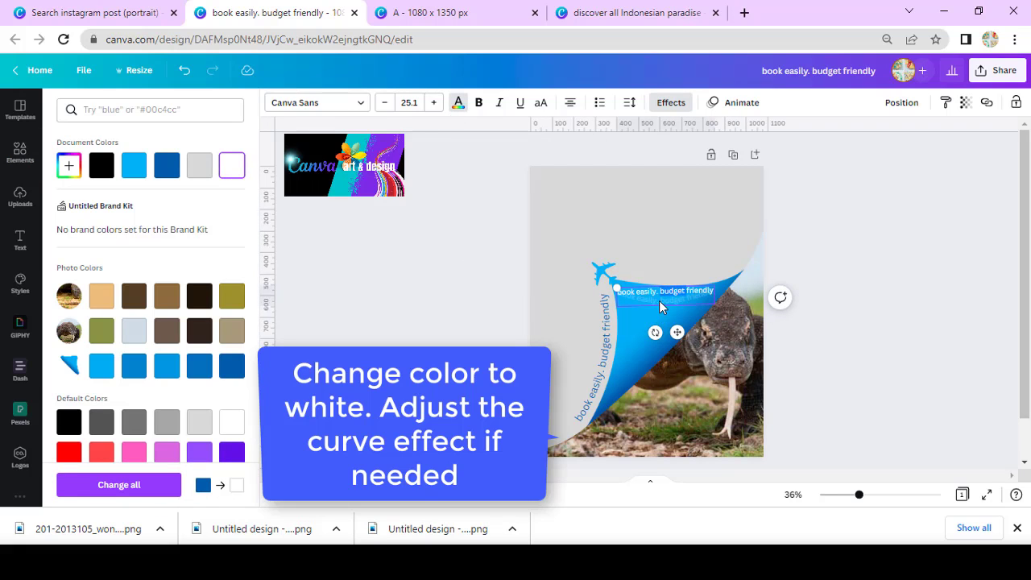
double_click(658, 301)
text(Komo)
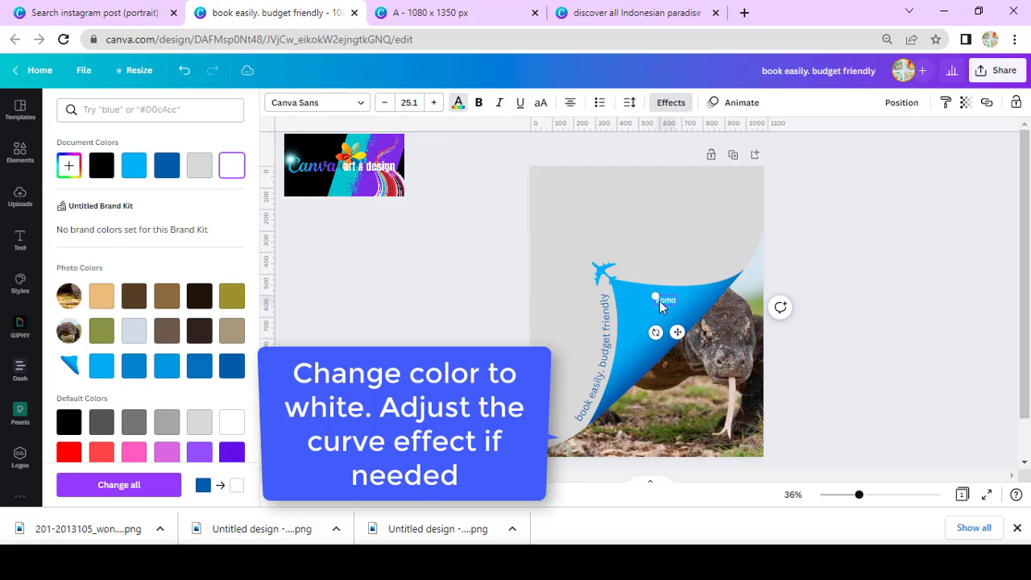
text(do Island, In)
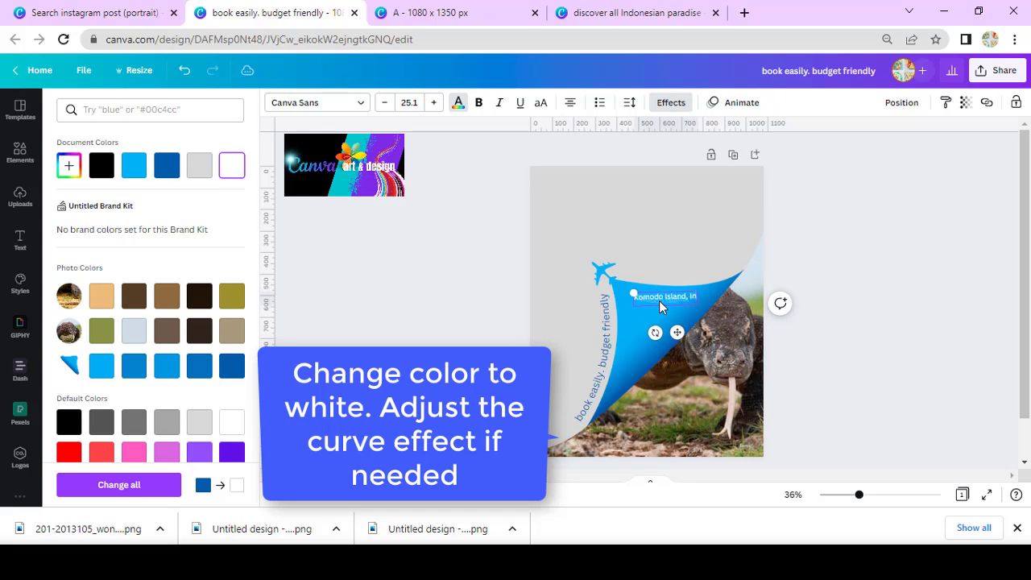
text(donesia)
key(Escape)
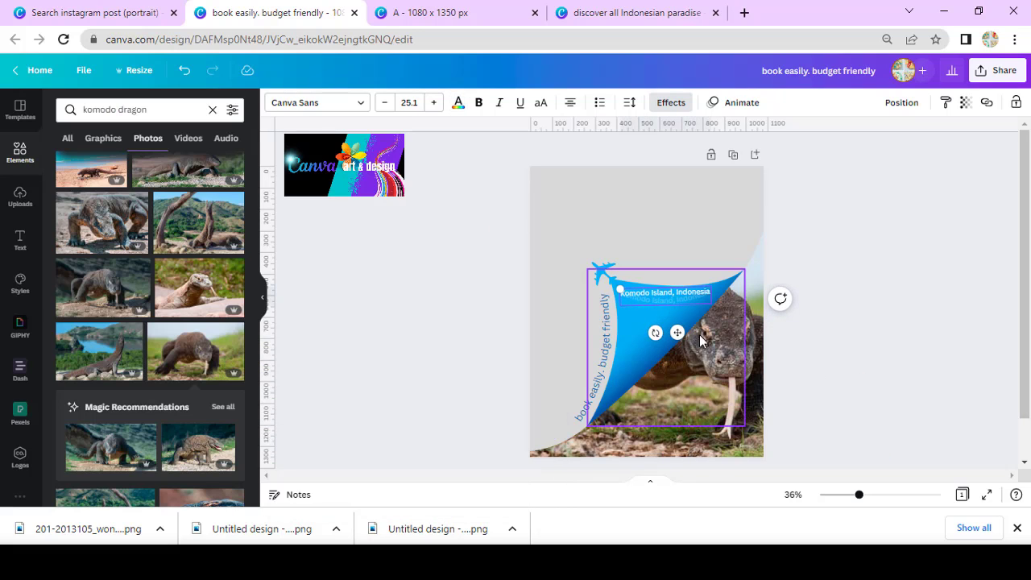
Set the curve of the "Komodo Island, Indonesia" text to -11 and rotate it slightly to match the curl's upper edge.
click(671, 316)
click(672, 296)
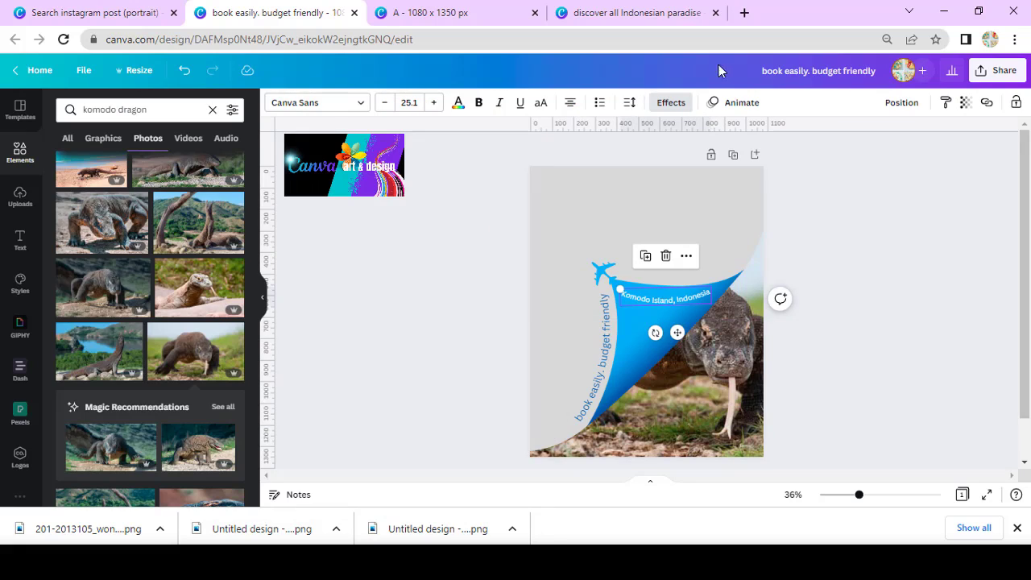
click(670, 102)
scroll(166, 442, down, 1)
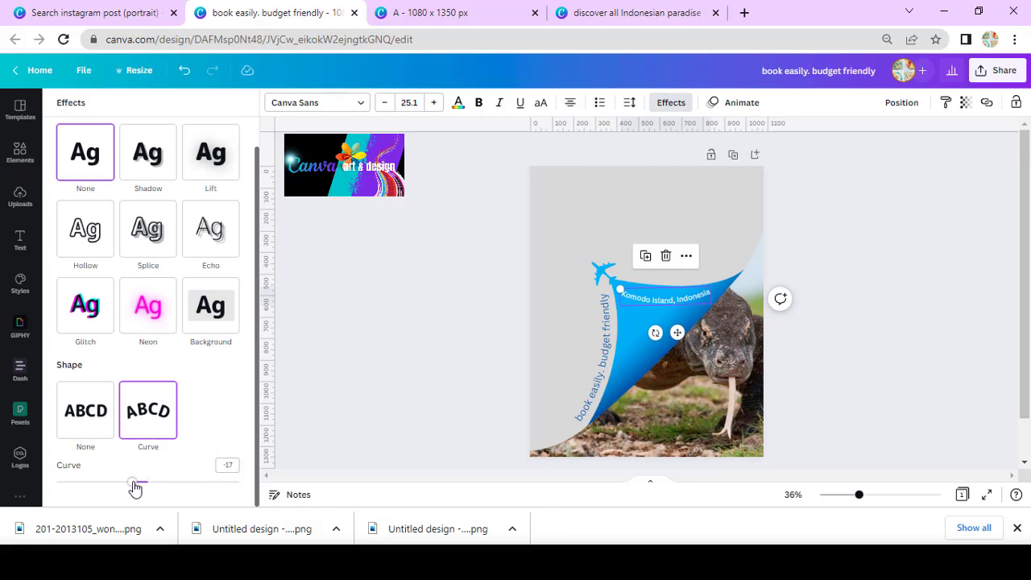
drag(135, 483, 139, 482)
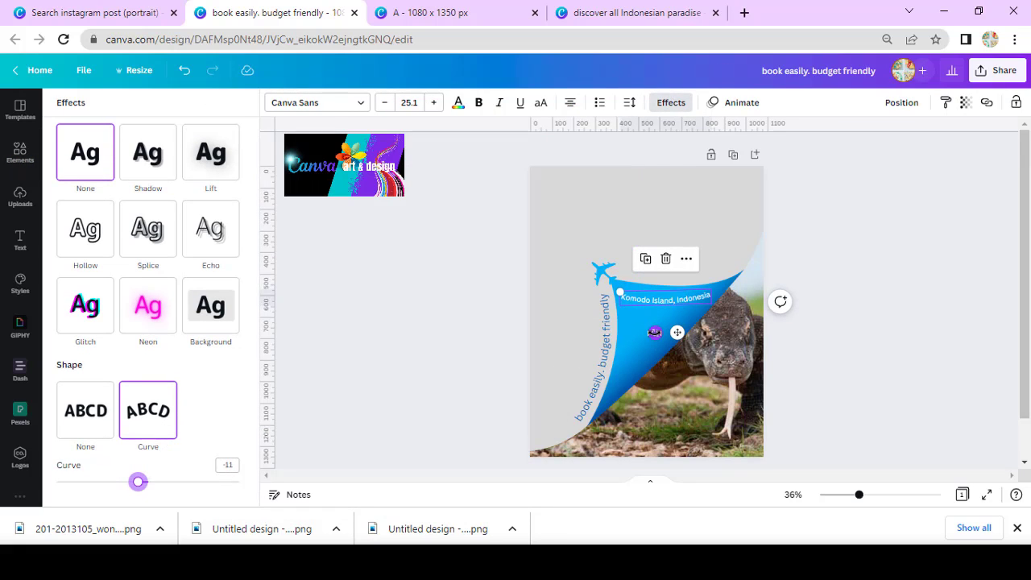
drag(653, 332, 650, 333)
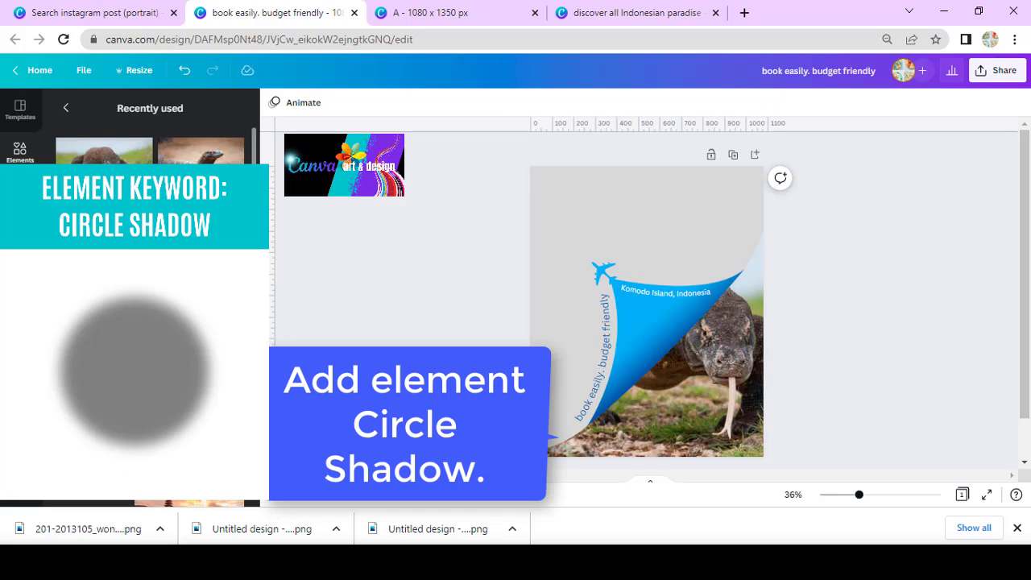
Add a circle shadow element, enlarge it to roughly the grey circle's size and position it over that circle.
click(134, 370)
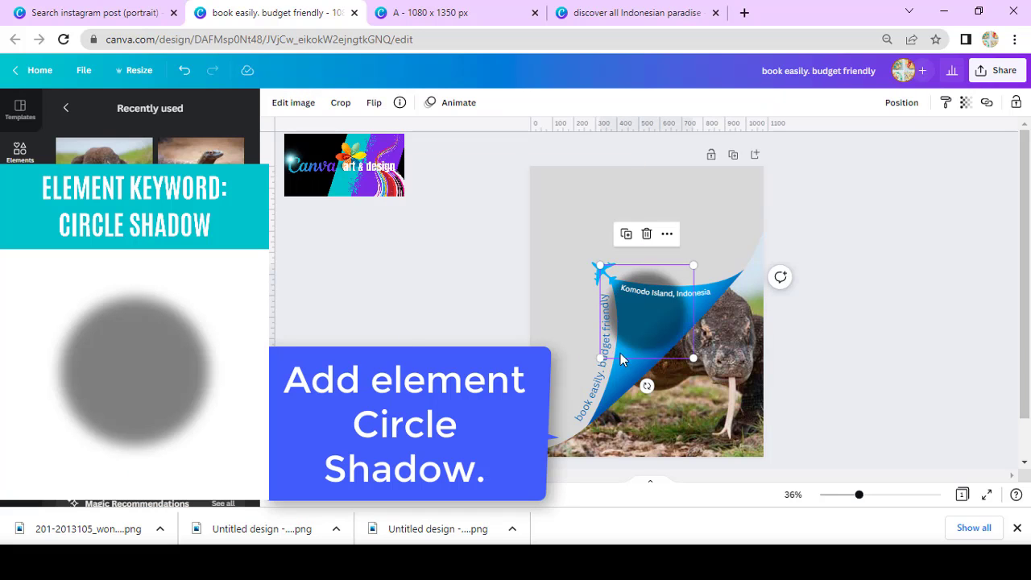
drag(599, 356, 274, 564)
drag(562, 414, 612, 229)
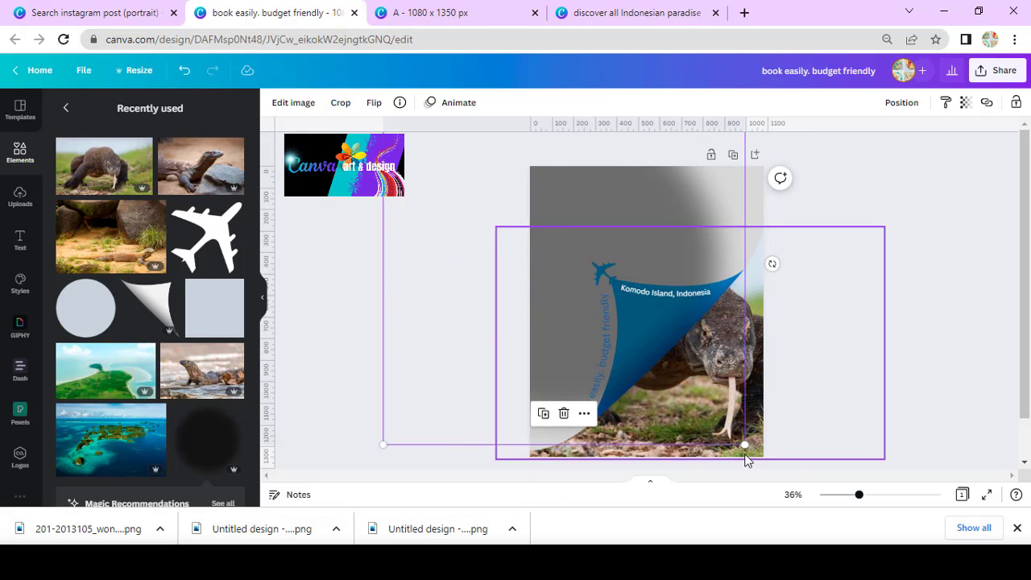
drag(757, 457, 783, 465)
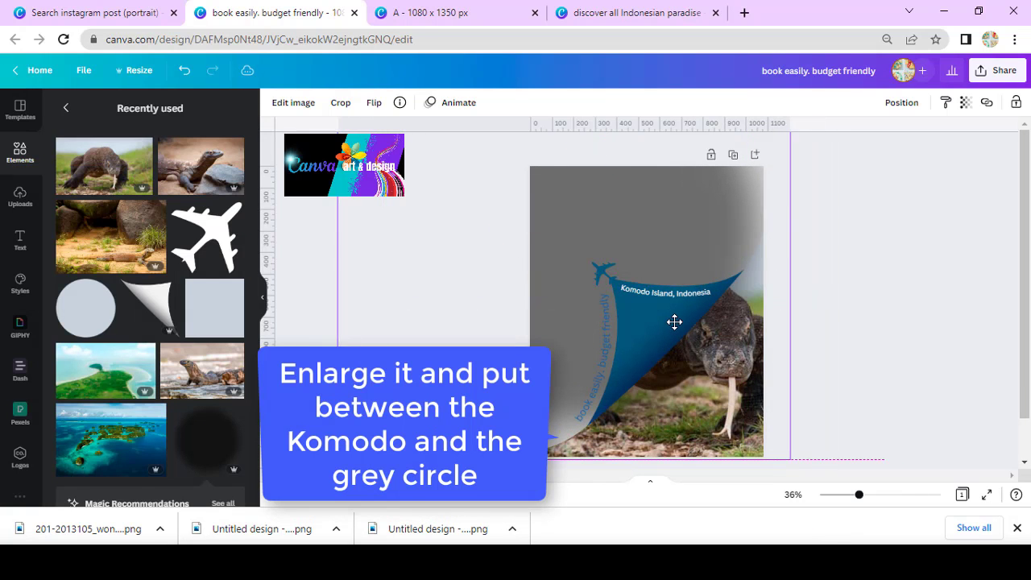
mouse_move(667, 328)
mouse_down()
mouse_move(656, 298)
mouse_move(656, 320)
mouse_up()
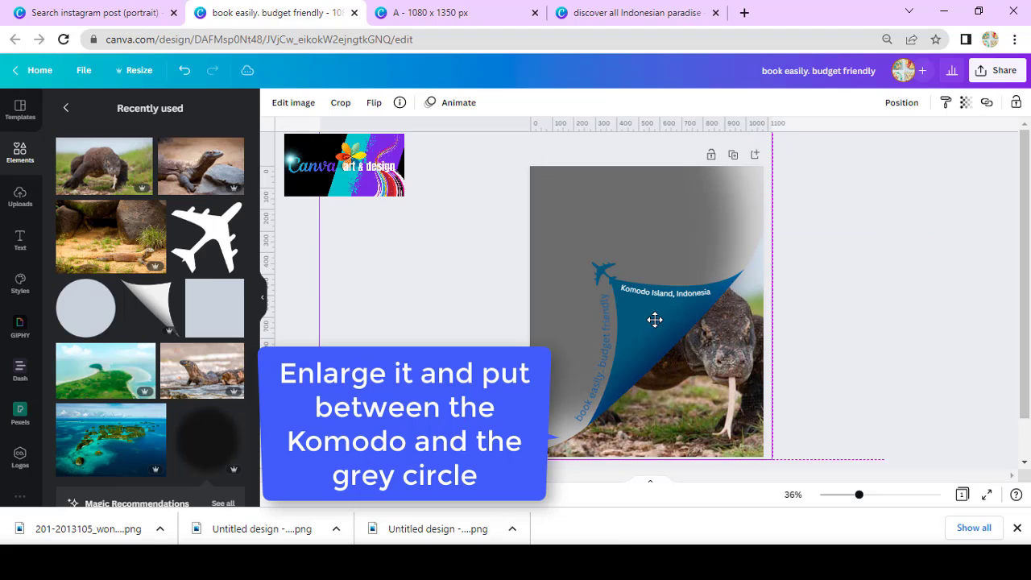
Send the circle shadow backward until it lies between the grey circle and the Komodo photo.
key(ctrl+[)
key(ctrl+[)
key(ctrl+[)
key(ctrl+[)
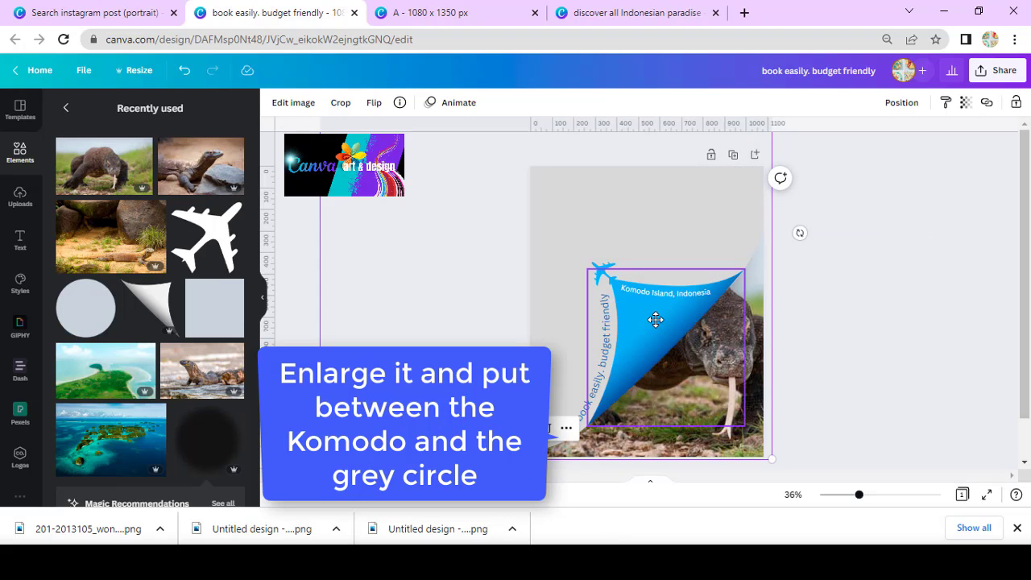
Duplicate the circle shadow and send the copy backward behind the grey circle to darken the shadow.
key(ctrl+d)
key(ctrl+[)
key(ctrl+[)
key(ctrl+[)
key(ctrl+[)
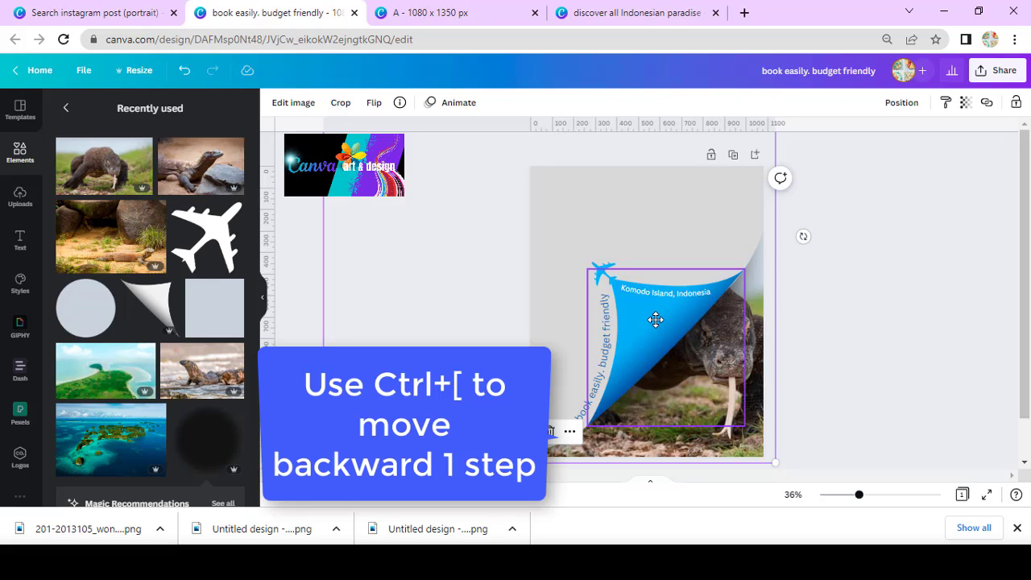
key(ctrl+])
key(ctrl+[)
key(ctrl+[)
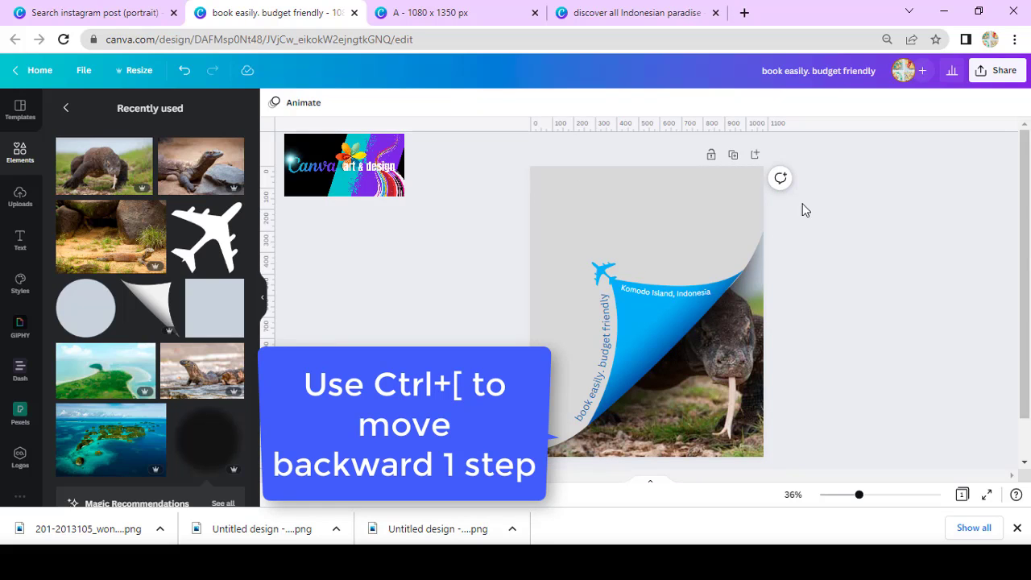
Nudge the grey shape at the page's upper right corner slightly up and to the right.
click(740, 211)
drag(740, 206, 745, 203)
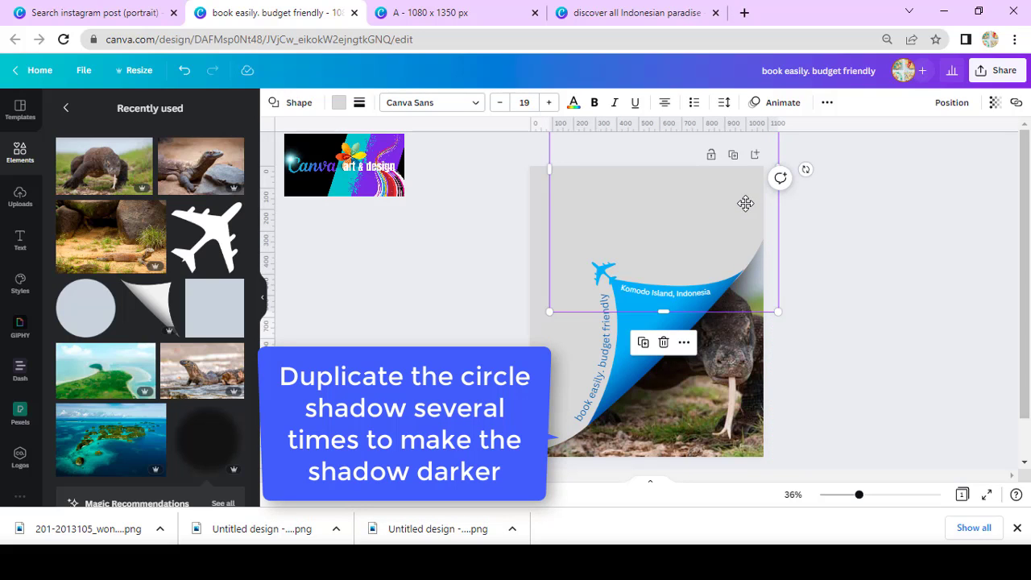
click(841, 361)
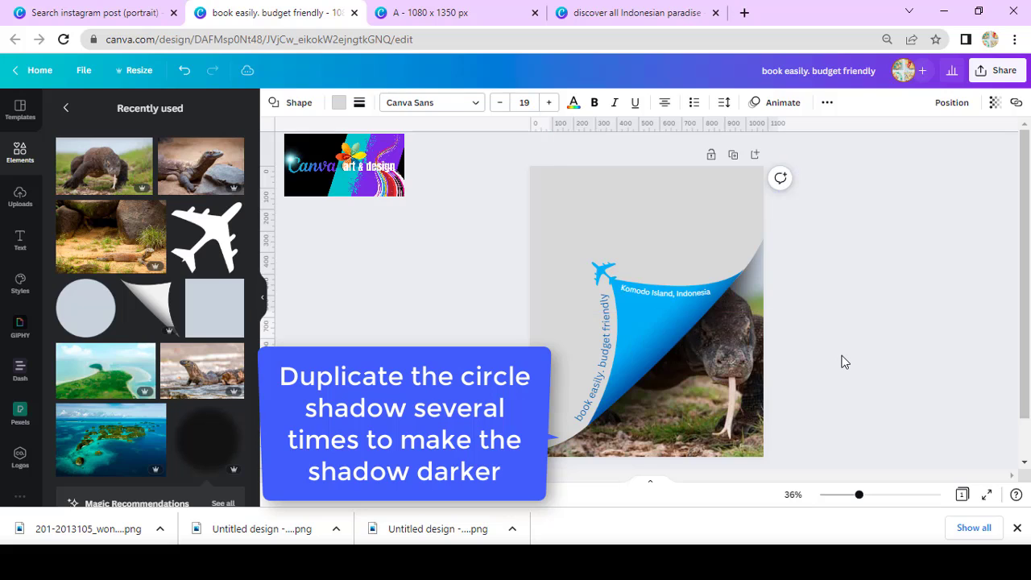
click(918, 400)
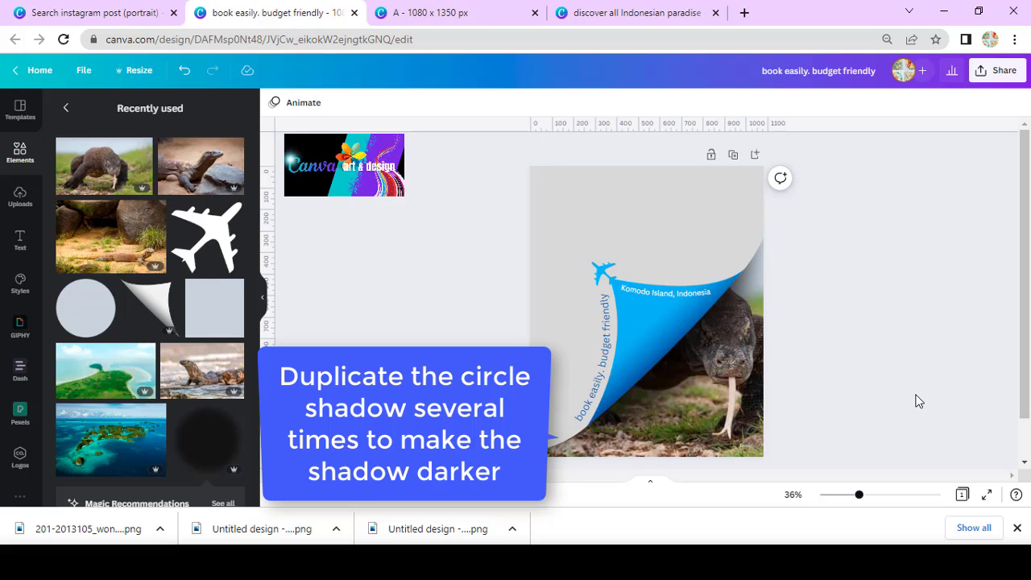
Try shifting the circle shadow down and to the right across the Komodo photo.
click(757, 418)
drag(757, 418, 805, 432)
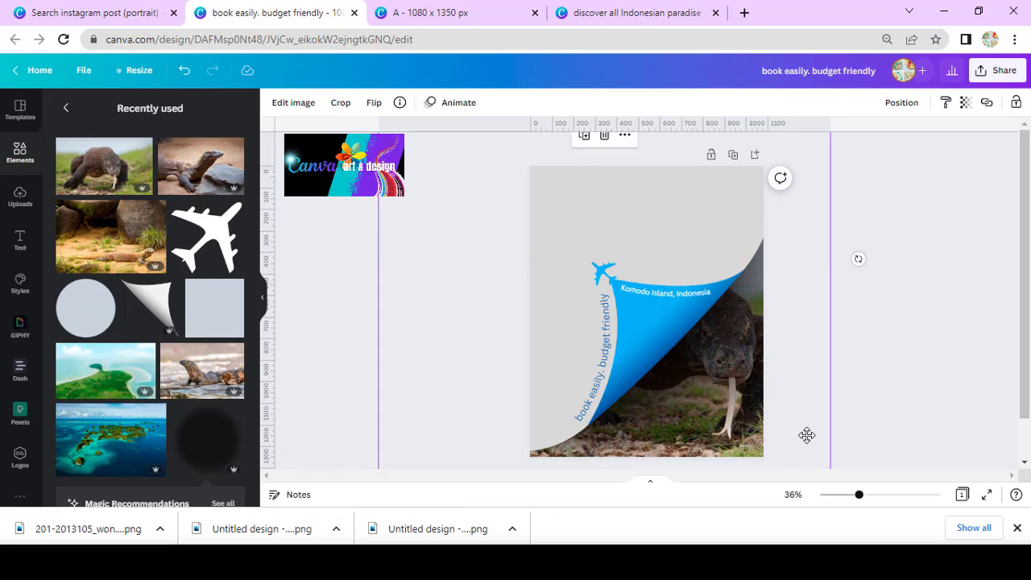
key(ctrl+z)
click(840, 388)
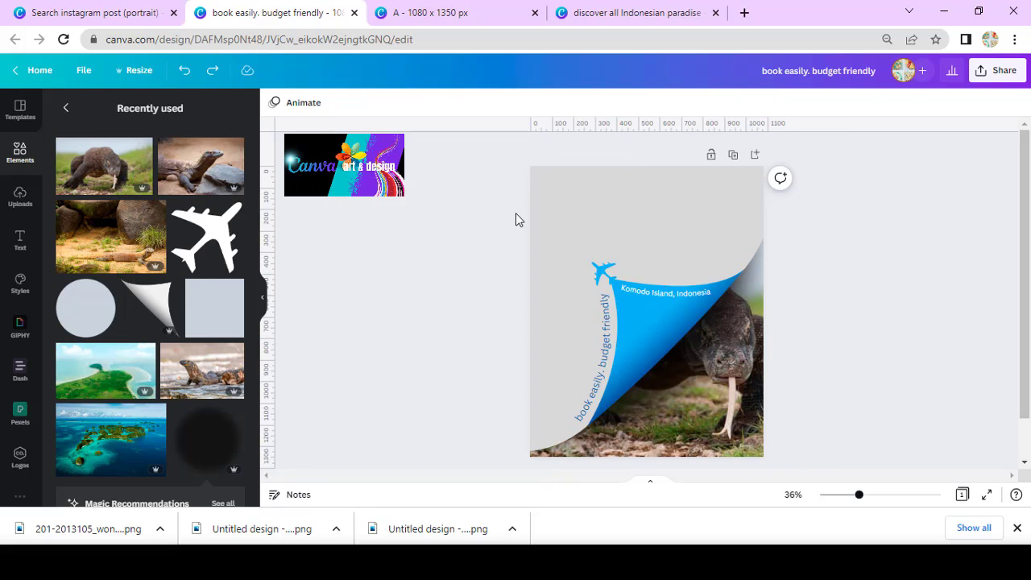
Duplicate the large blue page curl and place the copy in the page's upper left corner.
click(654, 364)
key(ctrl+d)
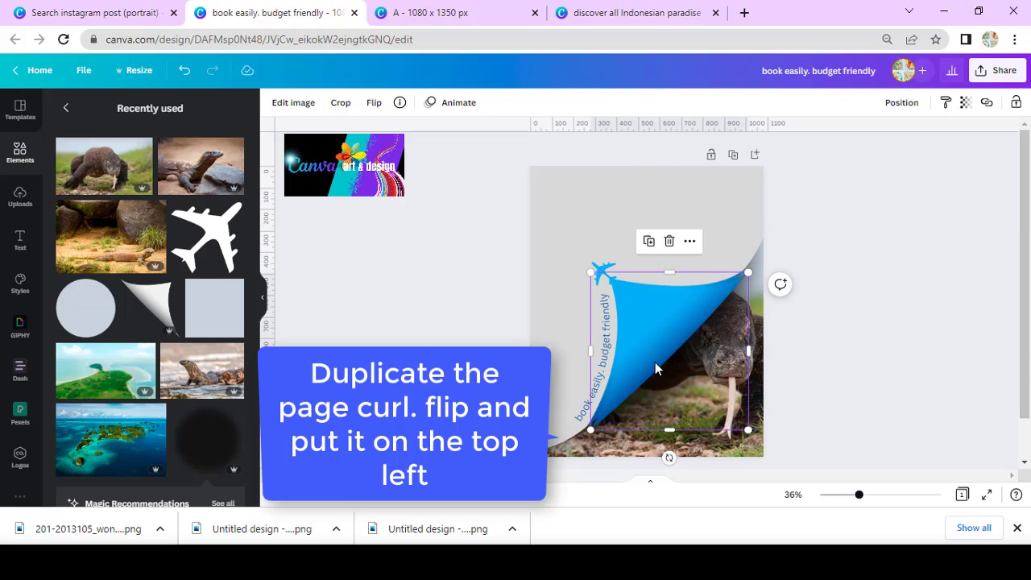
drag(655, 361, 600, 261)
Flip the copied page curl horizontally and vertically and scale it down to fit the upper left corner.
click(370, 104)
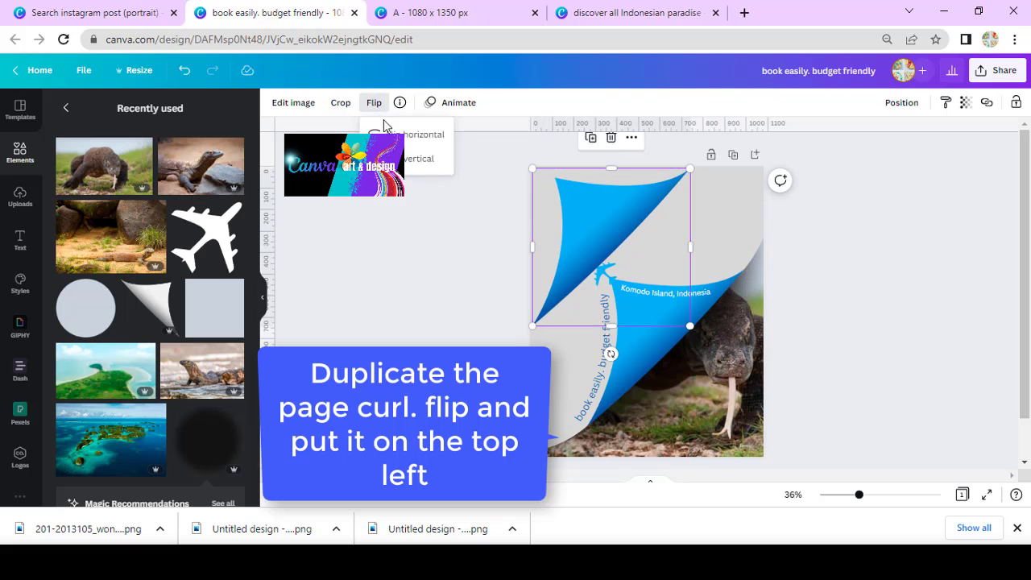
click(378, 133)
click(374, 134)
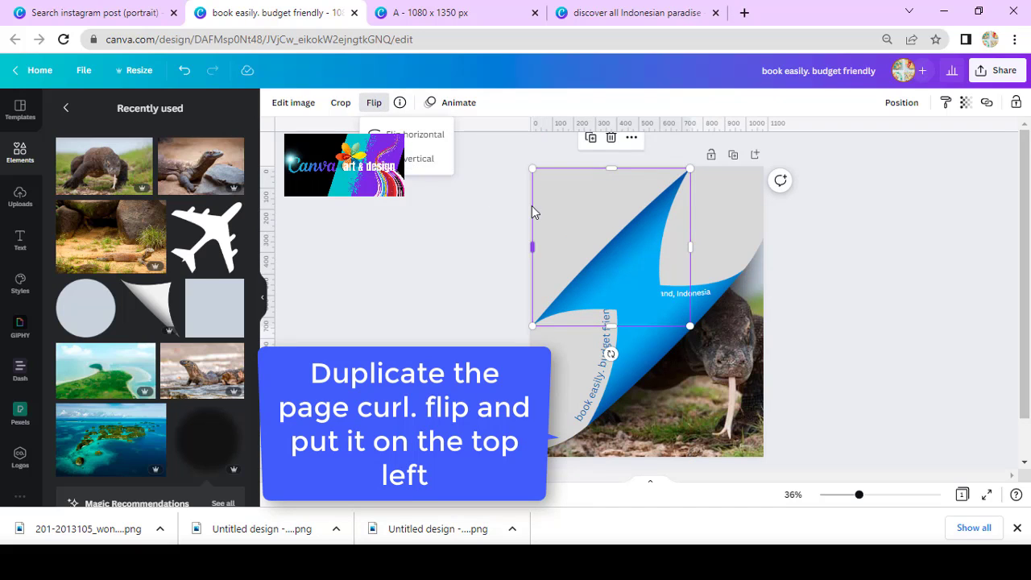
drag(692, 324, 619, 255)
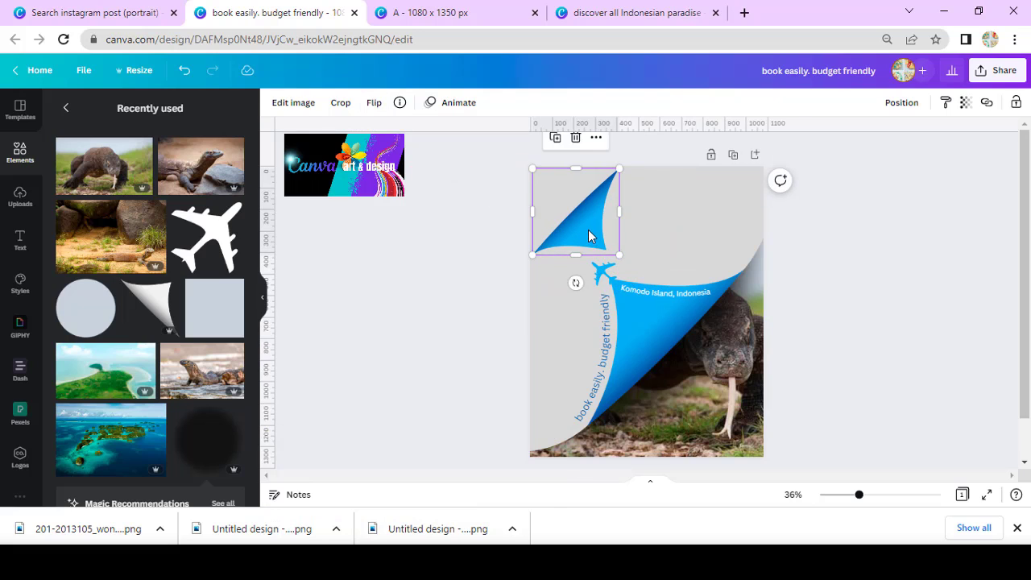
drag(588, 234, 587, 234)
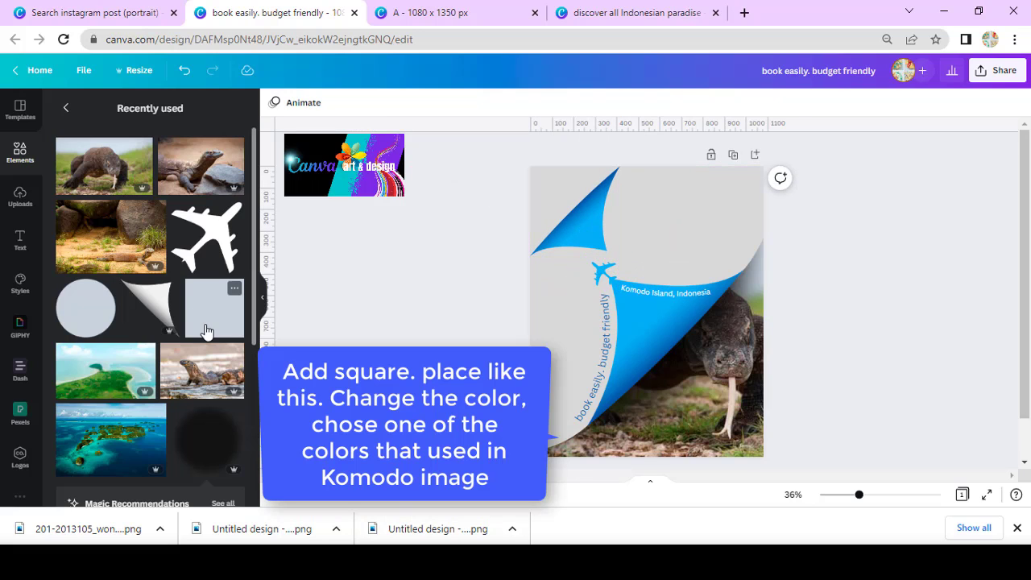
Add a square over the small page curl and fill it with grey-brown #9D9395 sampled from the Komodo photo.
click(206, 330)
drag(670, 346, 603, 237)
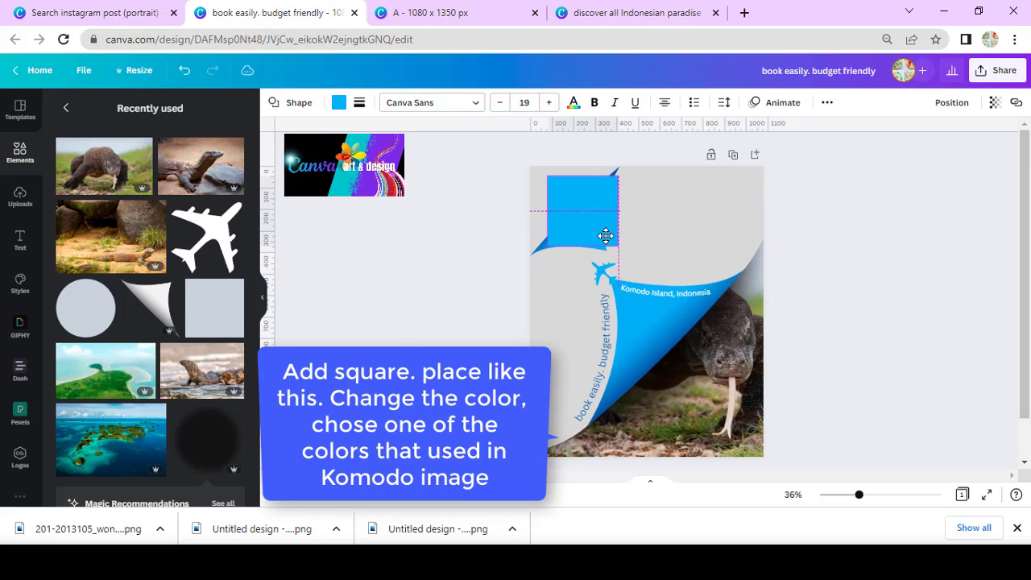
click(337, 105)
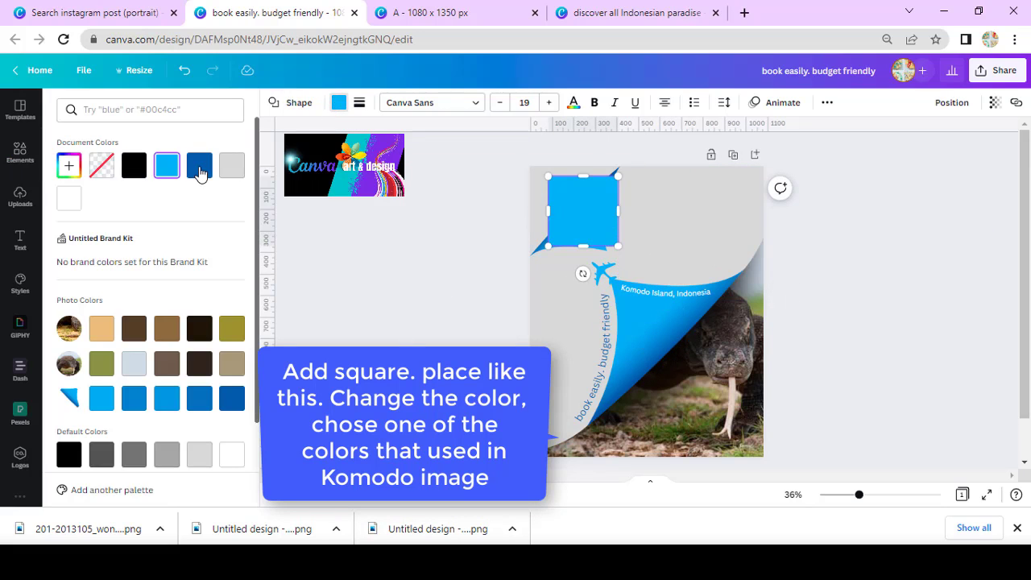
click(69, 165)
click(218, 290)
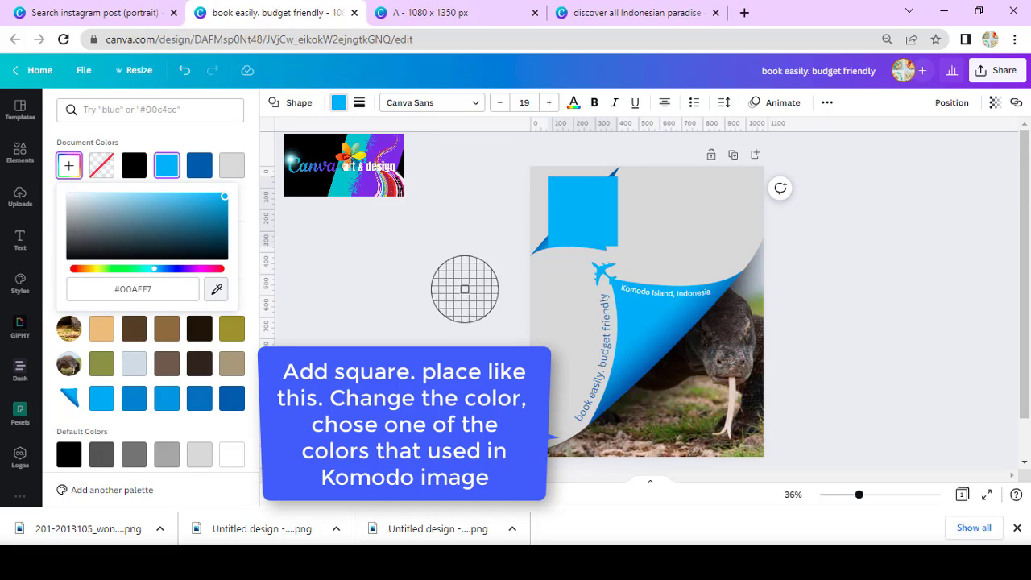
click(744, 355)
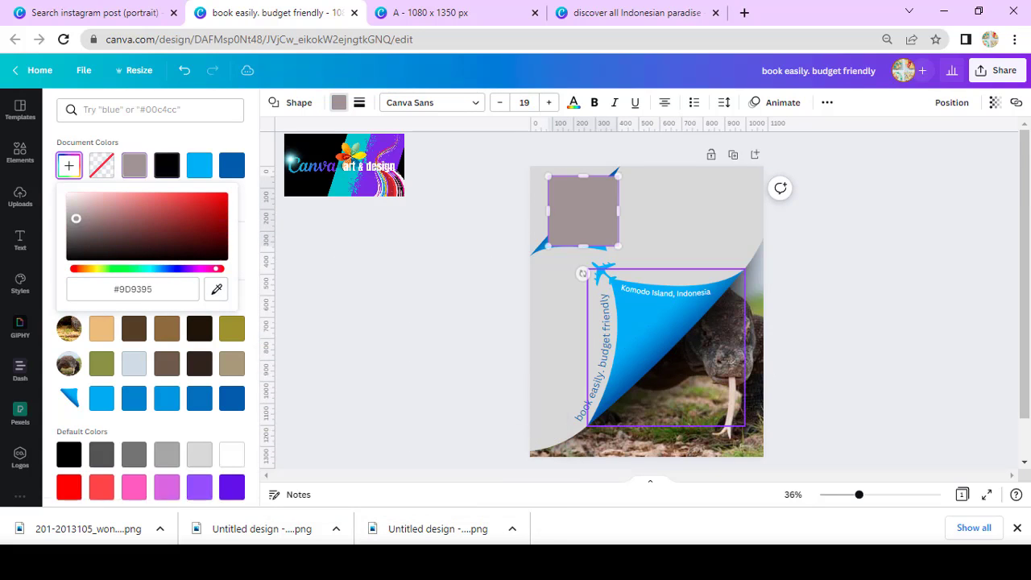
Rotate the enlarged square to about -43° and fit it diagonally over the page's upper left corner along the curl's edge.
drag(589, 218, 649, 193)
drag(588, 254, 633, 249)
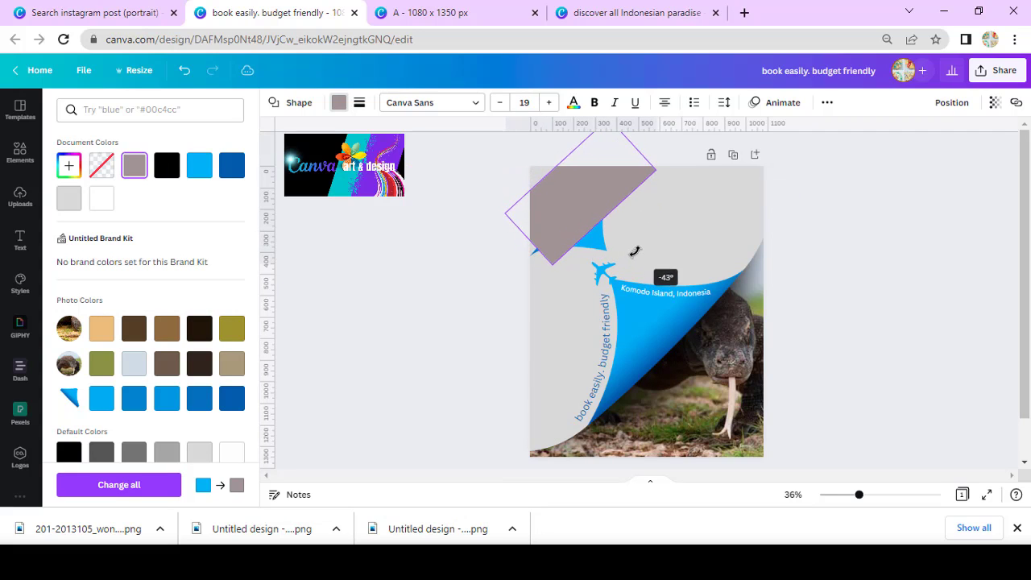
drag(599, 211, 556, 192)
drag(588, 229, 540, 207)
click(531, 210)
Send the rotated square backward behind the small page curl and recolour it dark brown sampled from the Komodo's head.
right_click(540, 208)
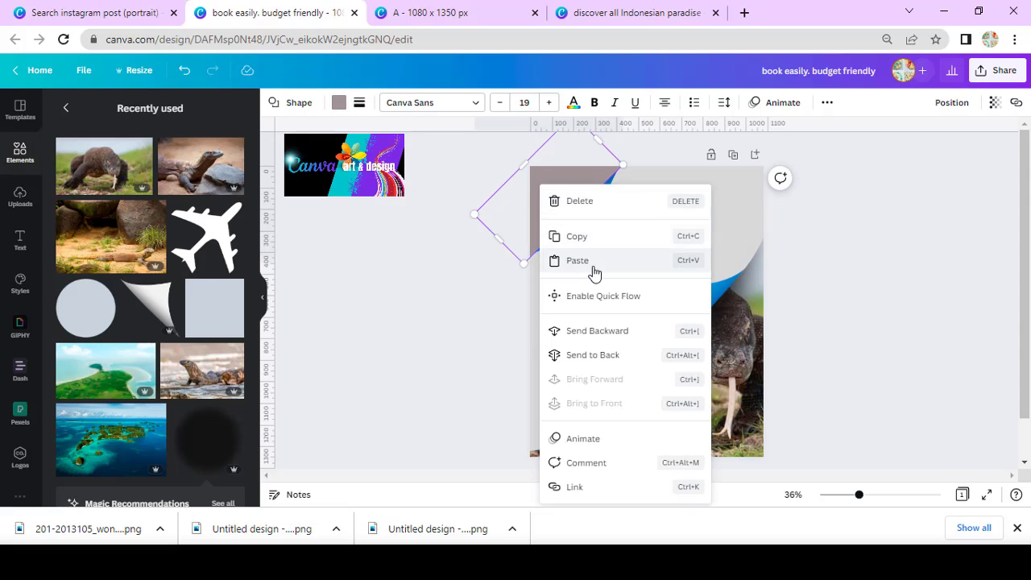
click(606, 339)
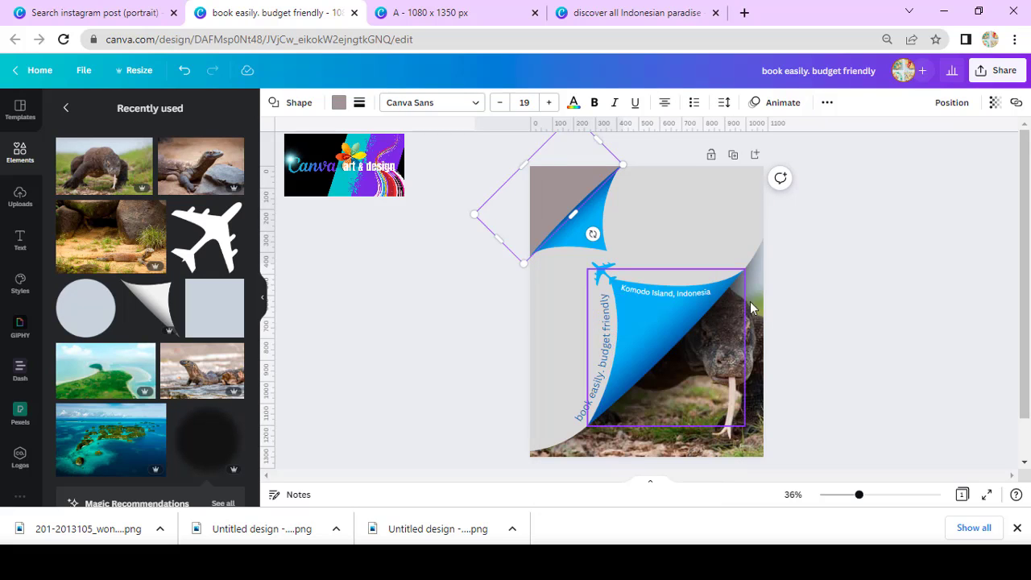
click(866, 317)
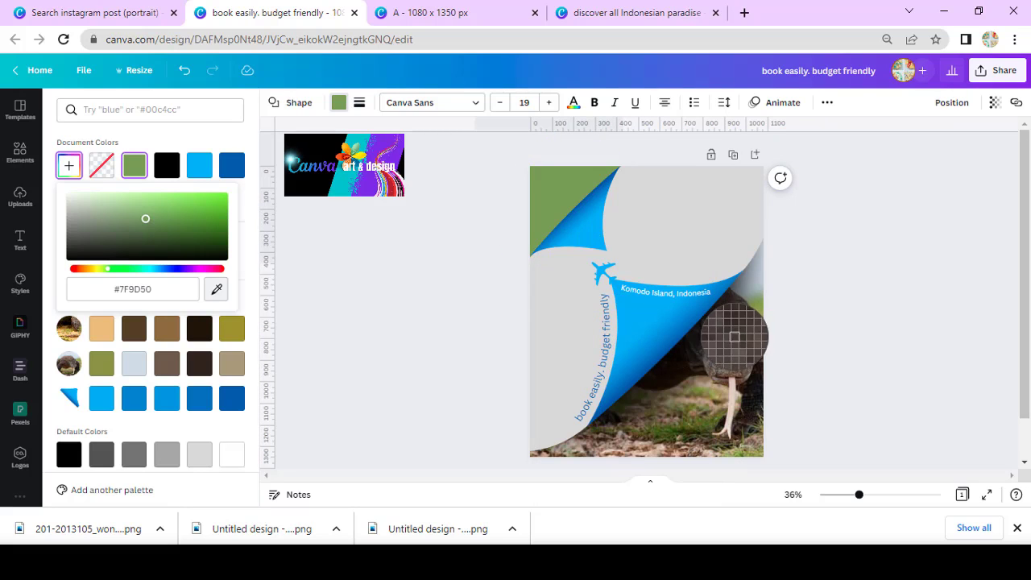
click(733, 334)
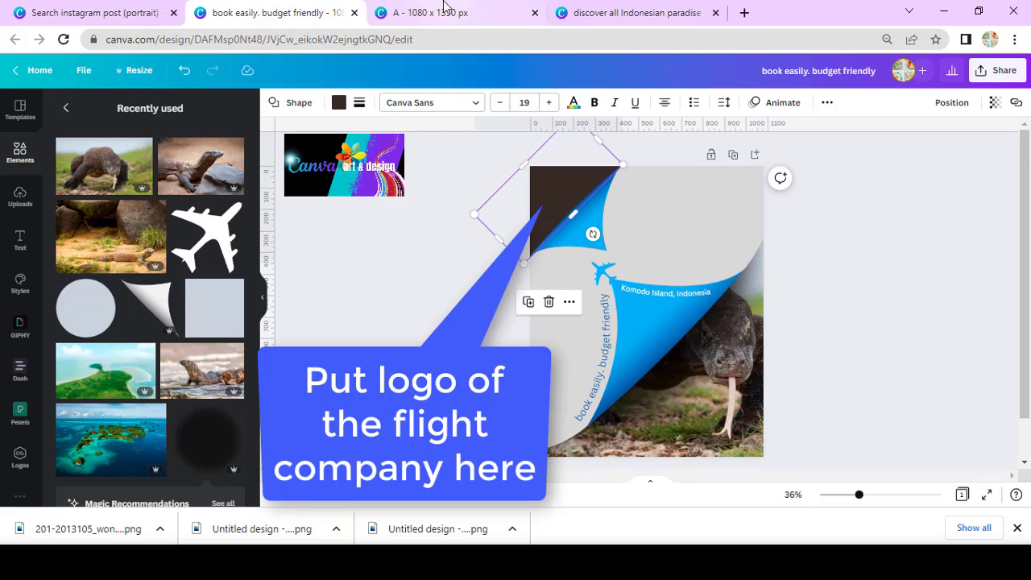
Copy the Airnesia logo with its name from the "A - 1080 x 1350 px" design and paste it into the flight post.
click(435, 12)
right_click(657, 302)
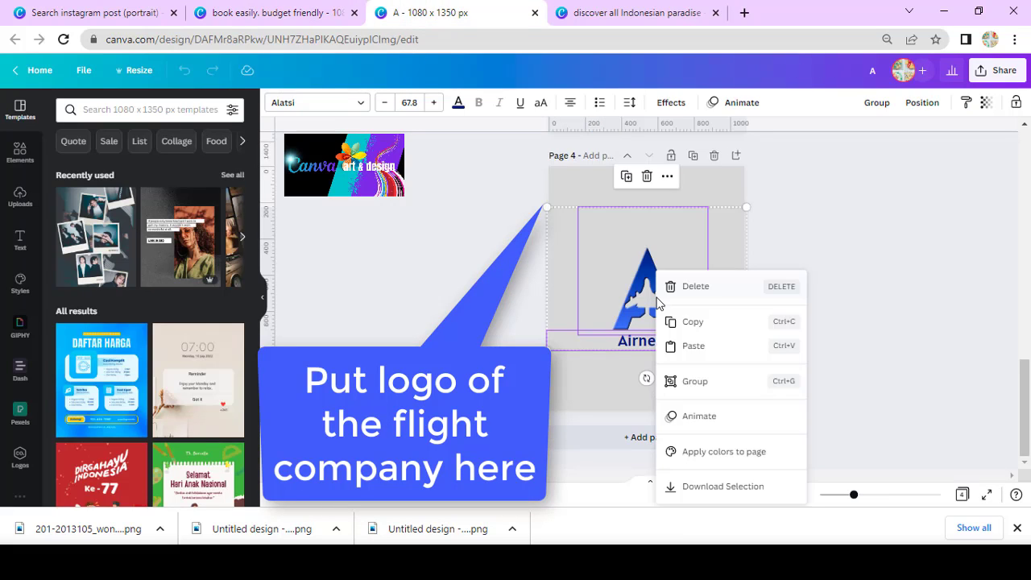
click(700, 328)
click(284, 16)
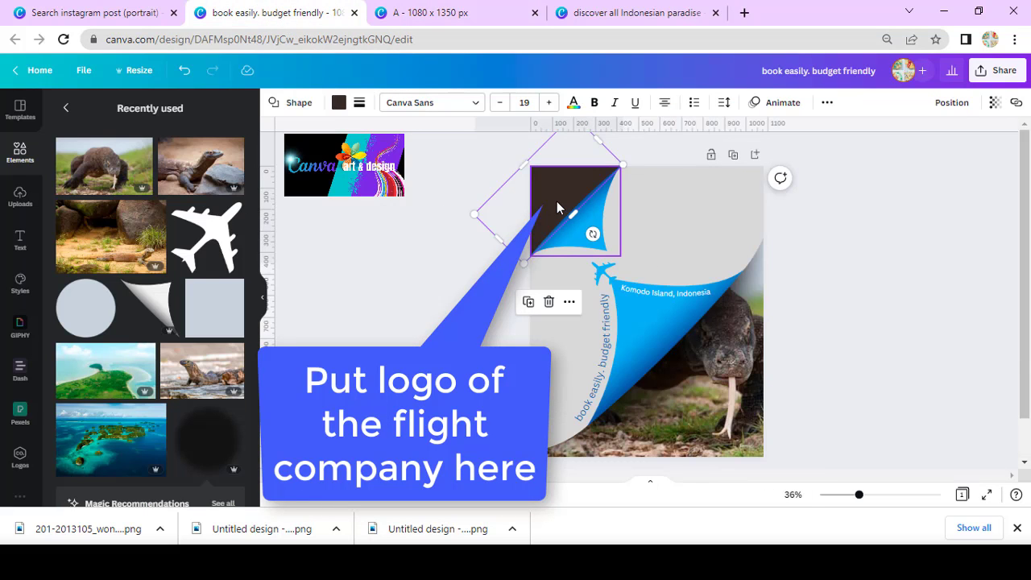
key(ctrl+v)
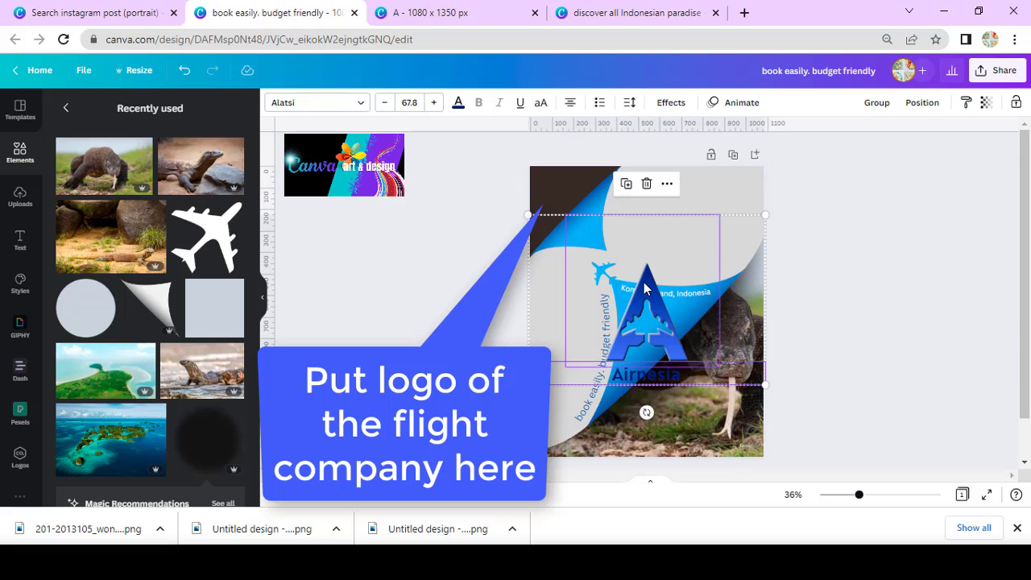
Group the pasted logo with its name and scale it down to text size 28.7 in the page's dark upper left corner.
right_click(642, 306)
click(698, 380)
drag(658, 306, 603, 221)
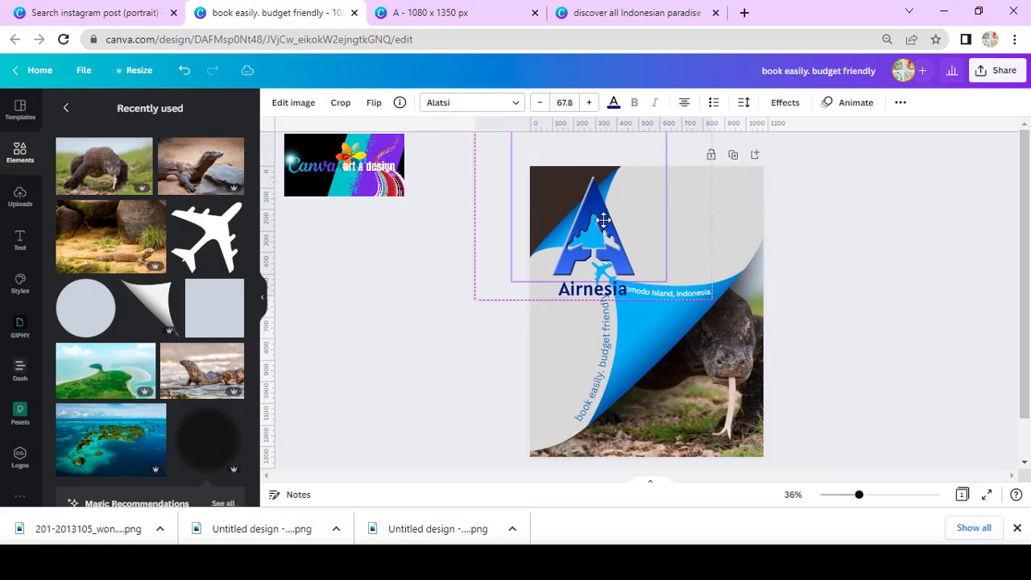
drag(681, 284, 600, 217)
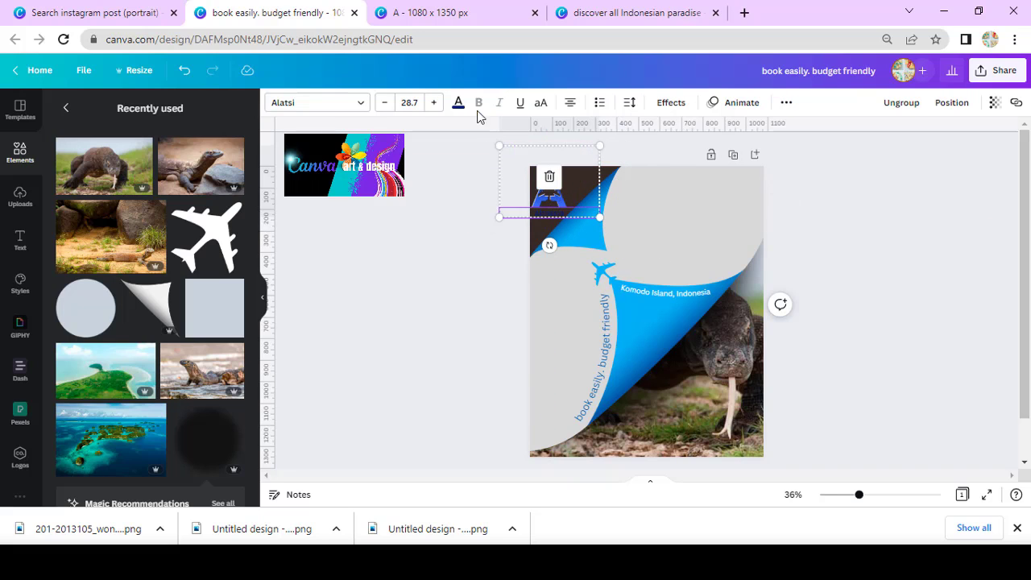
Colour the Airnesia name white and adjust the logo group within the dark corner.
click(458, 102)
click(102, 198)
click(564, 230)
click(552, 195)
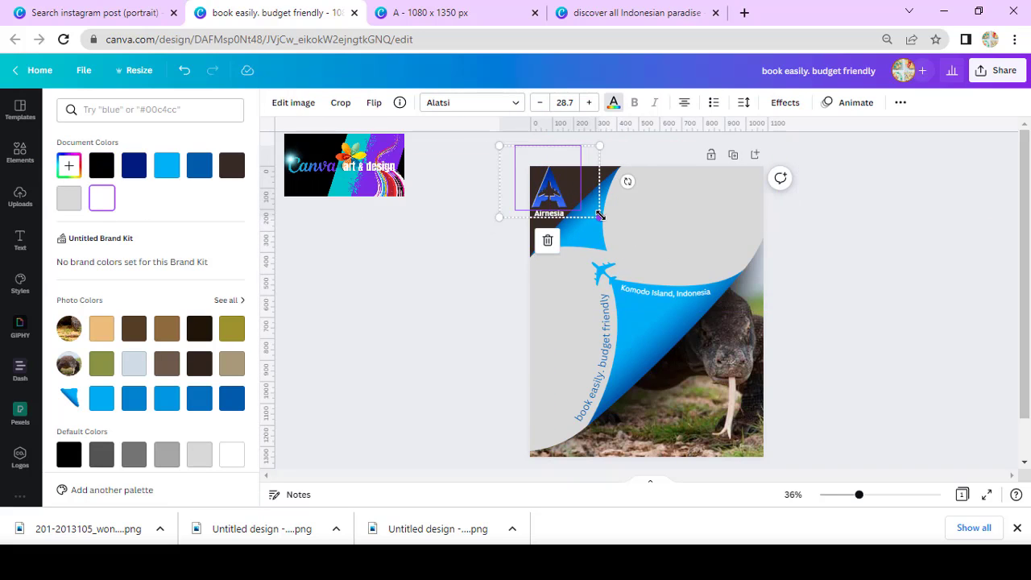
click(794, 269)
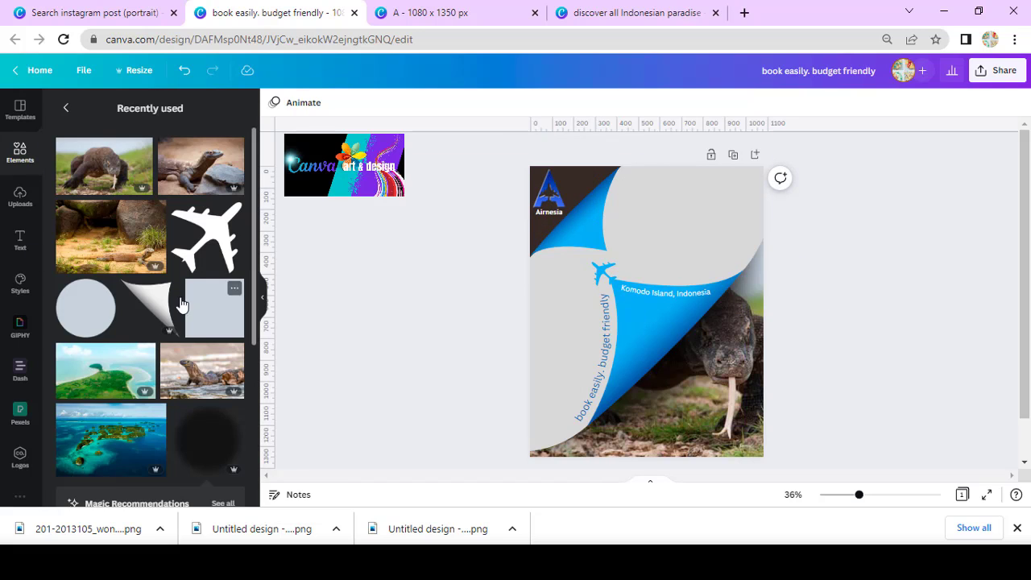
Add a subheading in the upper grey area reading "discover all Indonesian Paradise" on two lines.
click(21, 239)
click(112, 252)
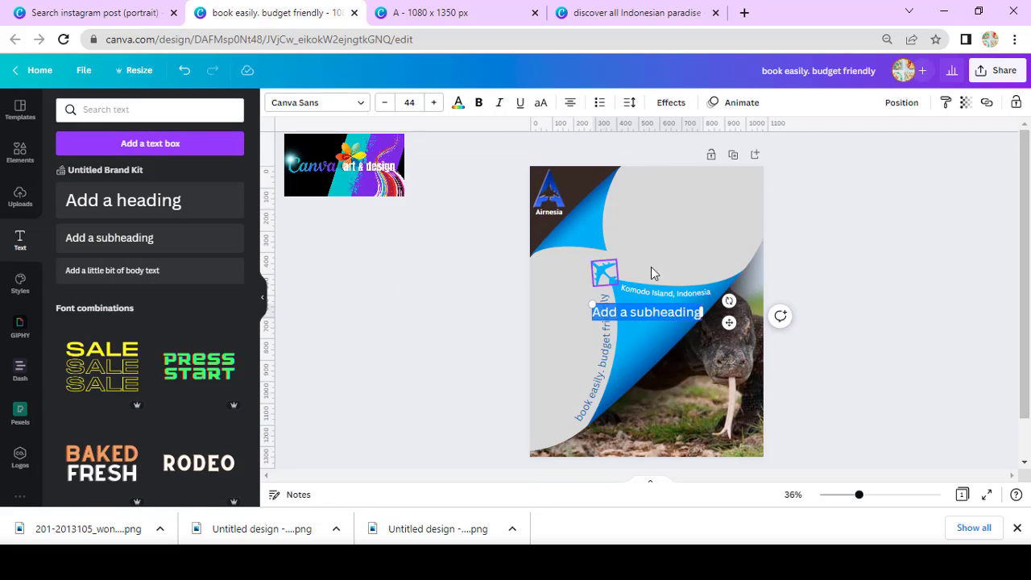
drag(727, 322, 758, 211)
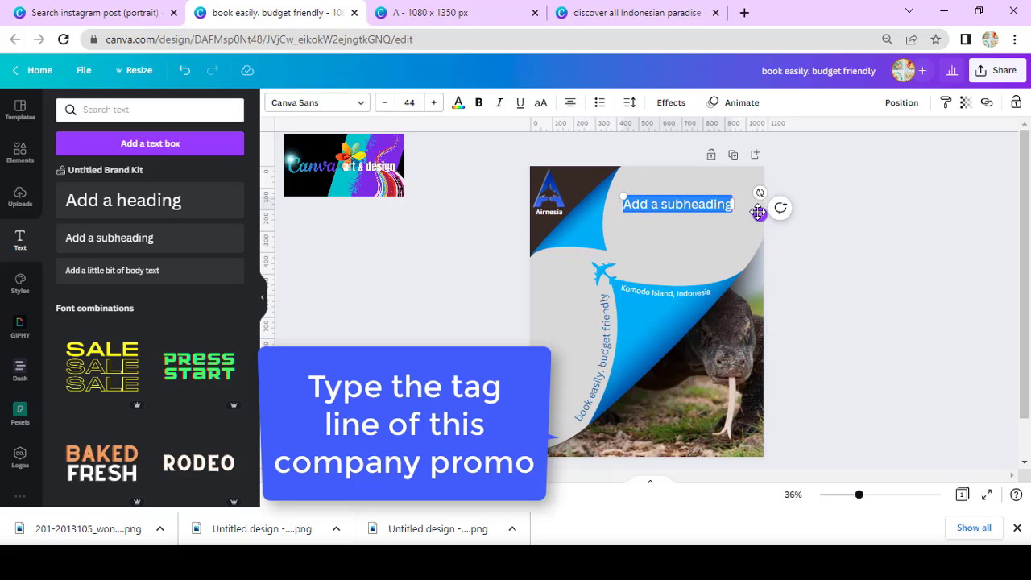
text(discover all)
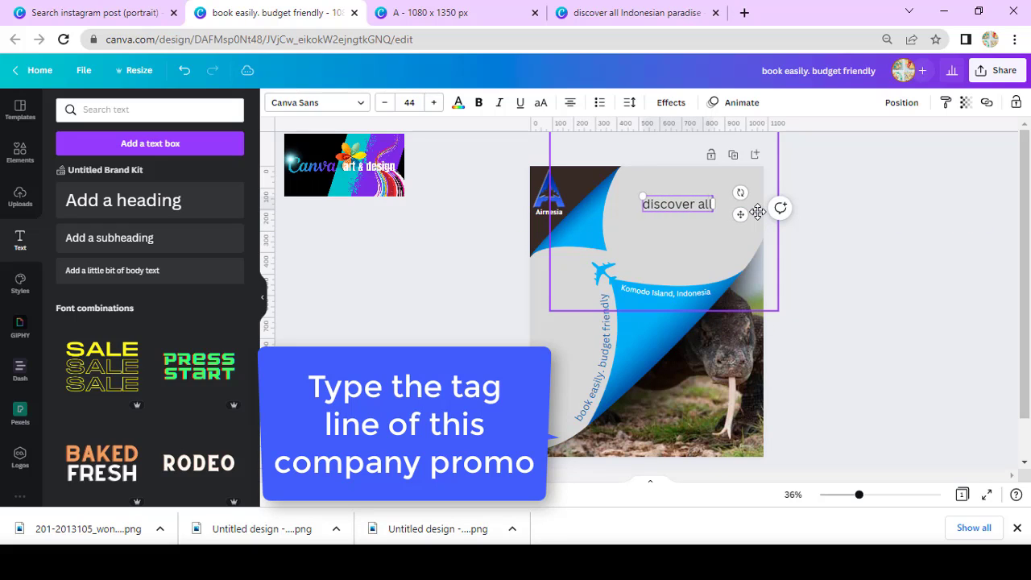
key(Return)
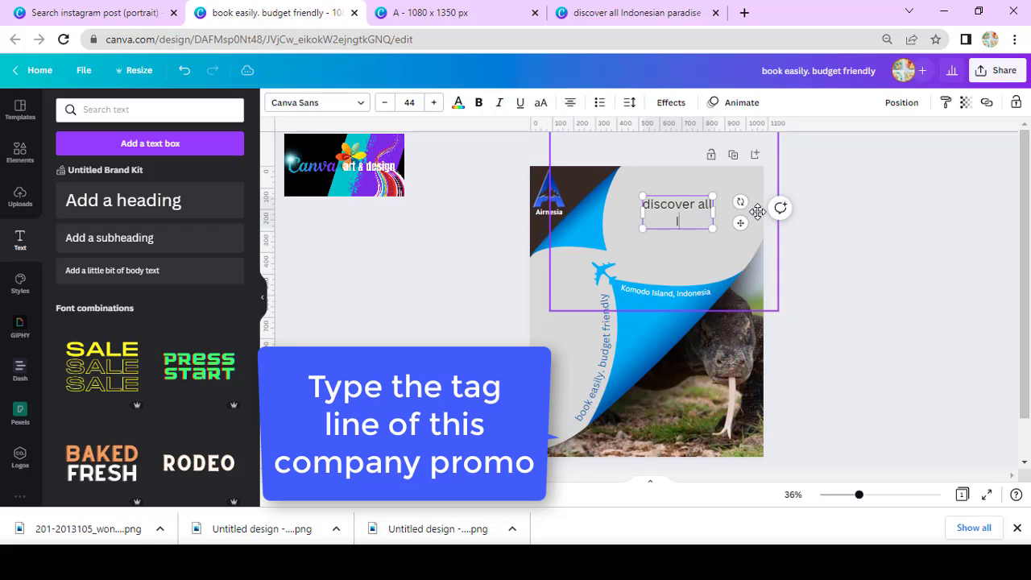
text(Indonesian Paradise)
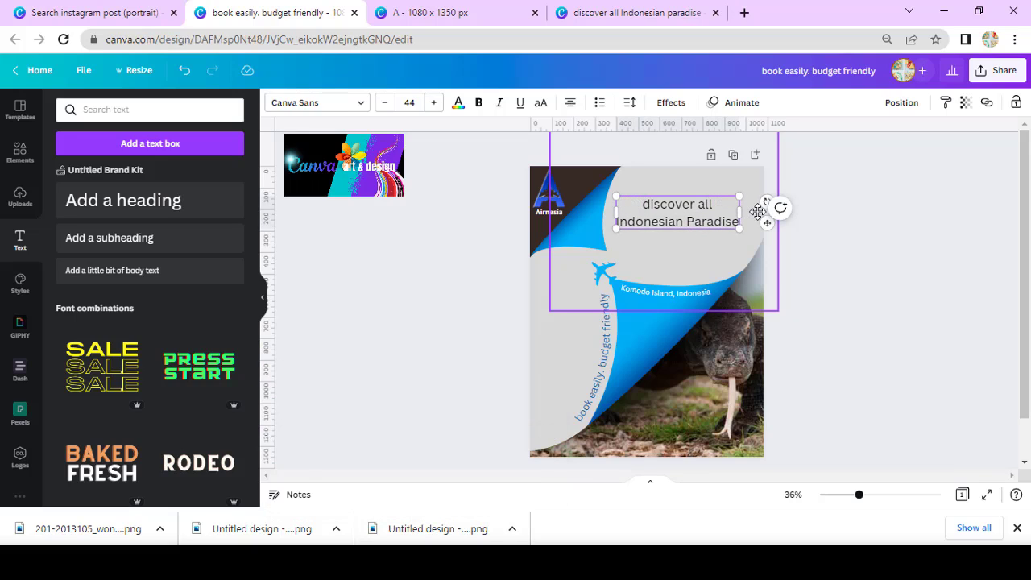
Right-align the two-line tag line and shift it towards the page's upper right corner.
key(ctrl+a)
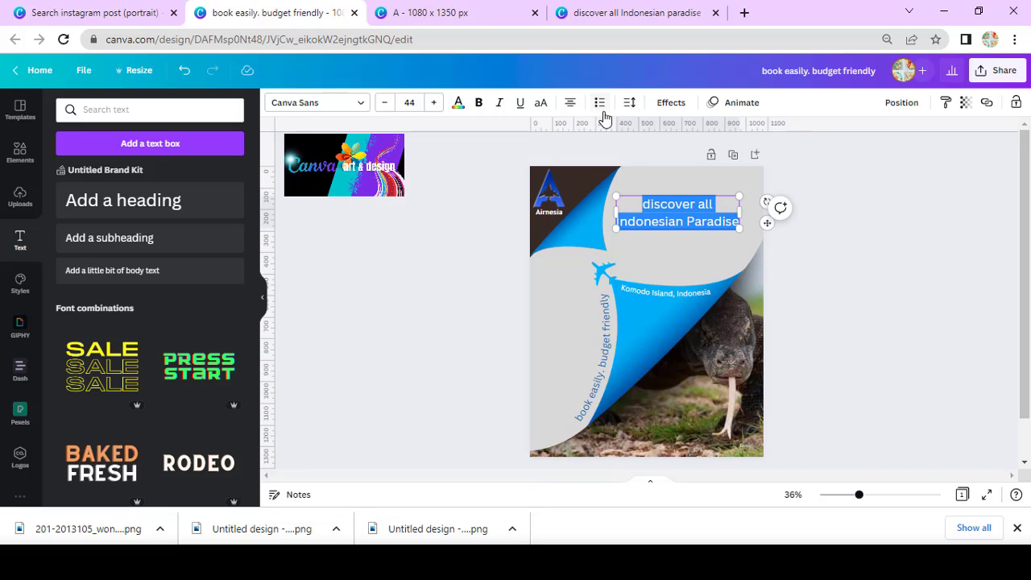
click(571, 104)
click(569, 104)
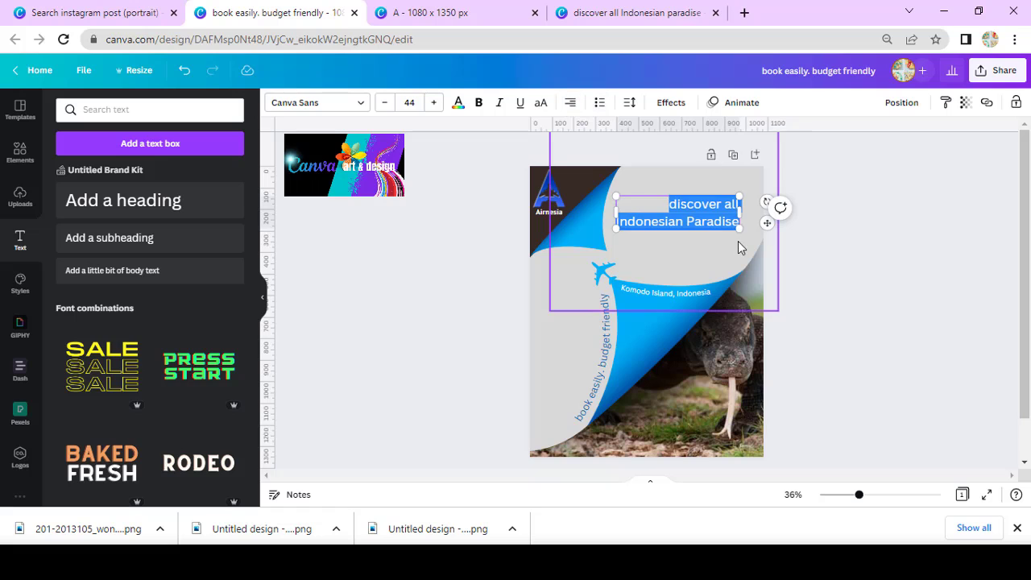
drag(766, 223, 779, 211)
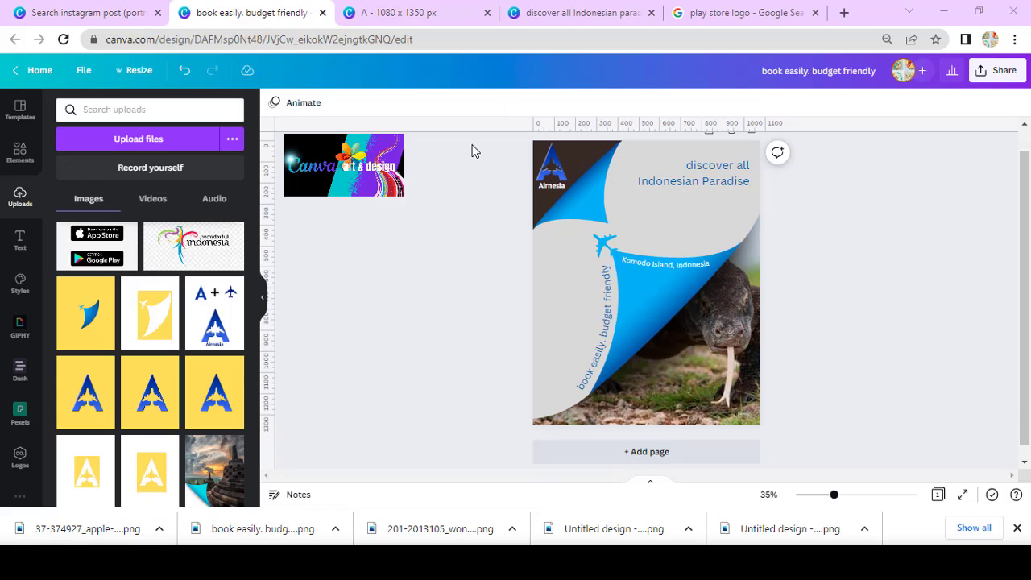
click(22, 241)
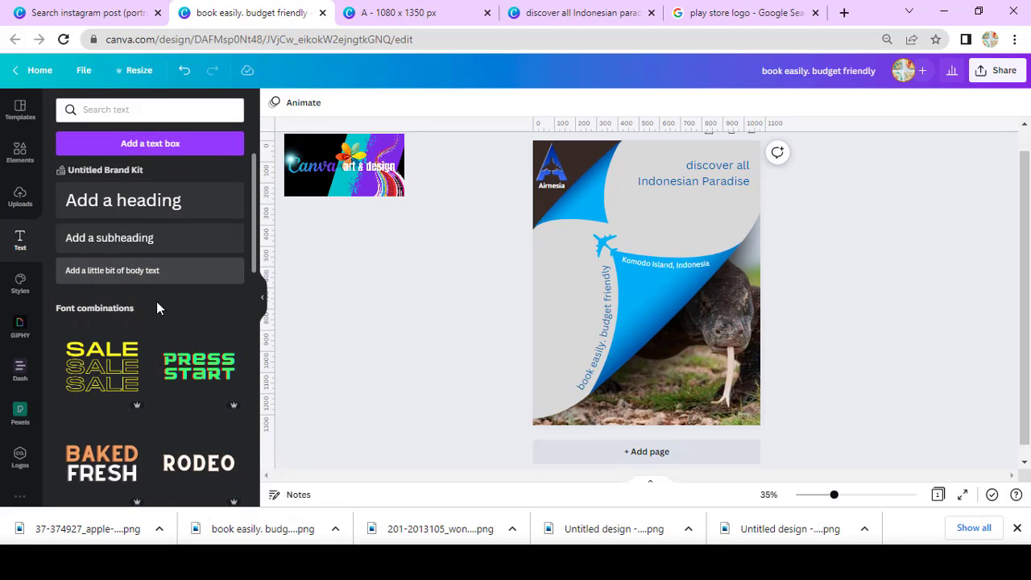
click(139, 274)
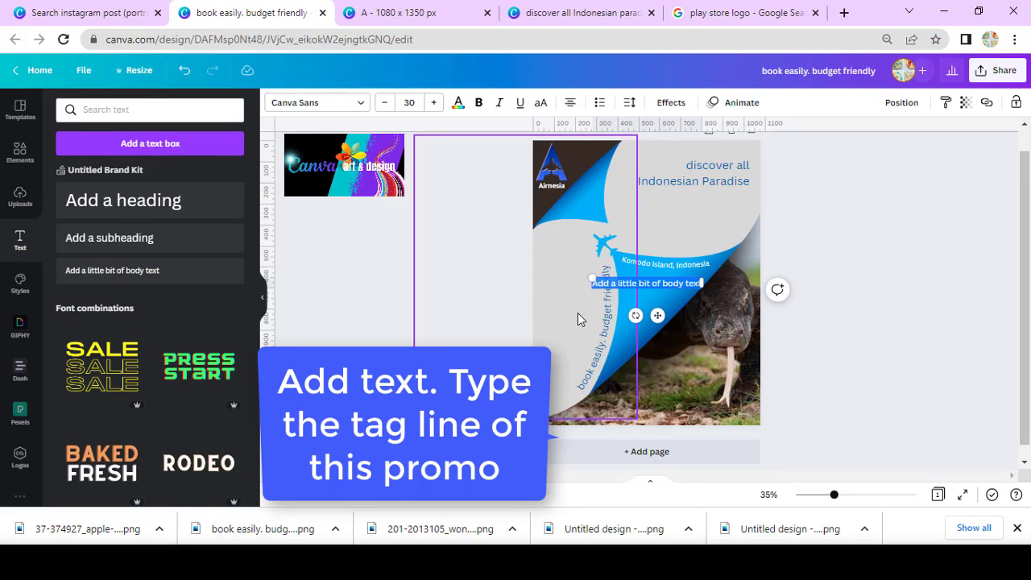
text(www.ai)
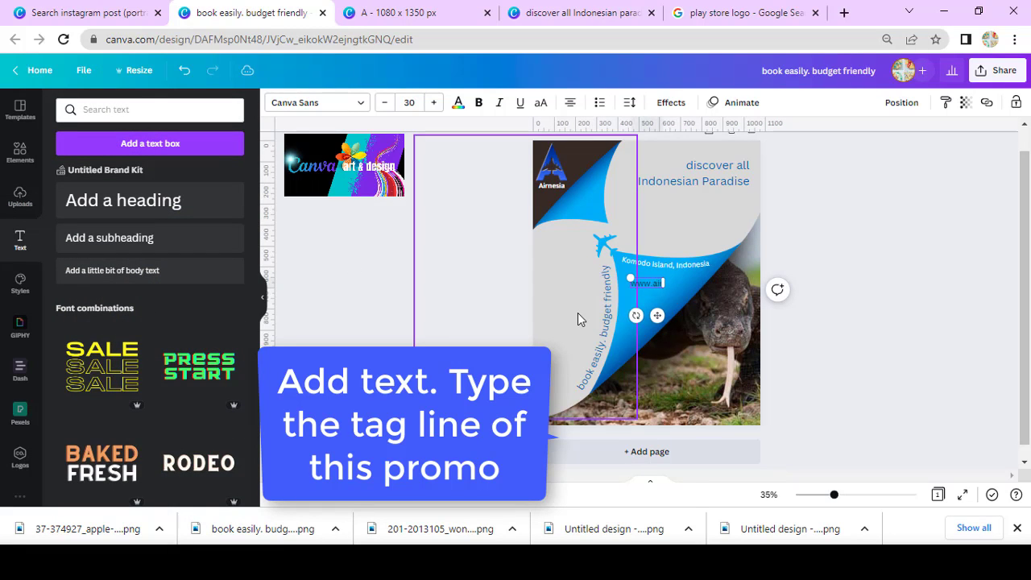
text(rnesia.com)
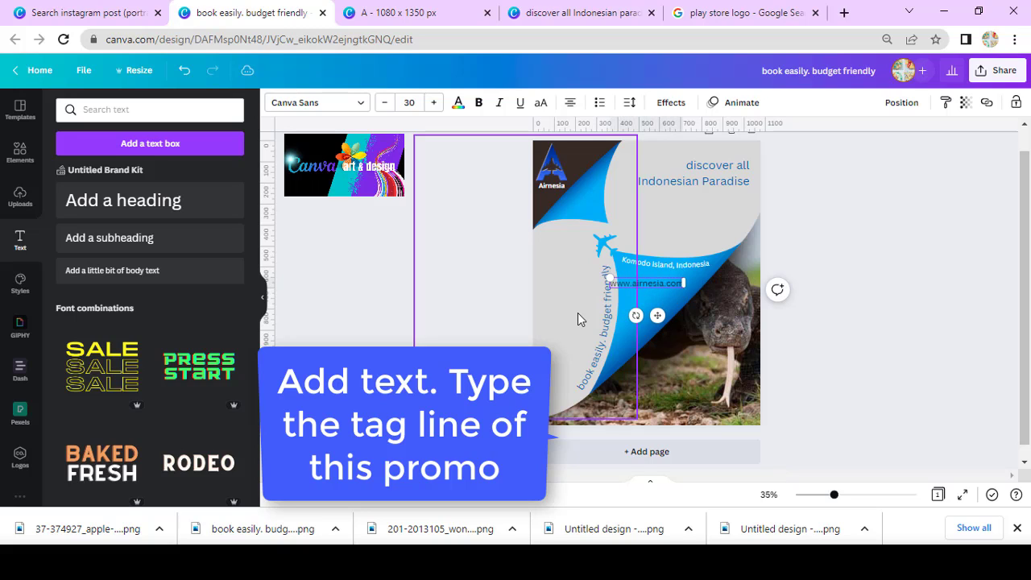
drag(657, 315, 723, 237)
click(842, 271)
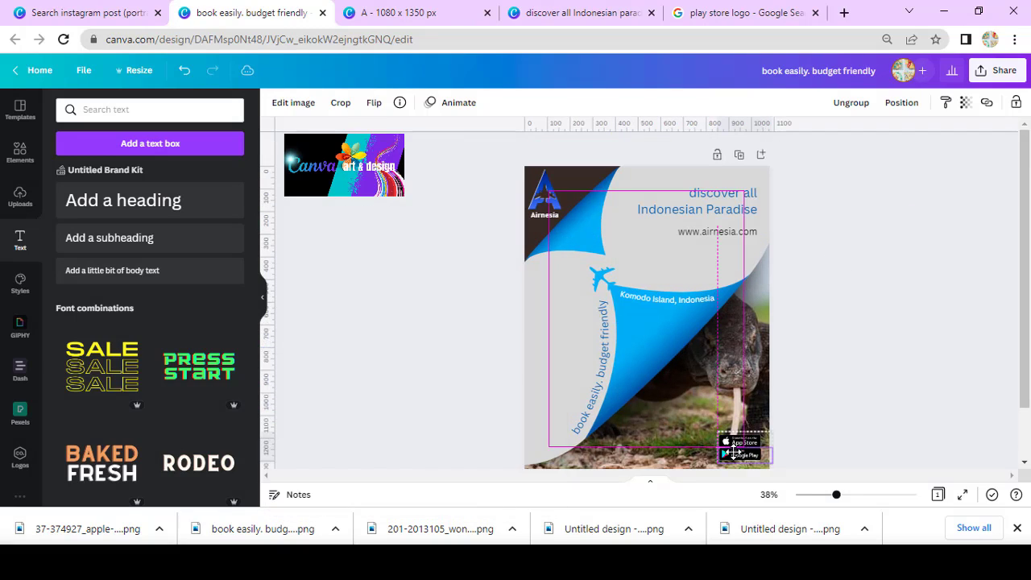
Position the App Store and Google Play badges over the Komodo photo in the page's lower right corner.
mouse_move(725, 442)
mouse_down()
mouse_move(693, 417)
mouse_move(722, 440)
mouse_up()
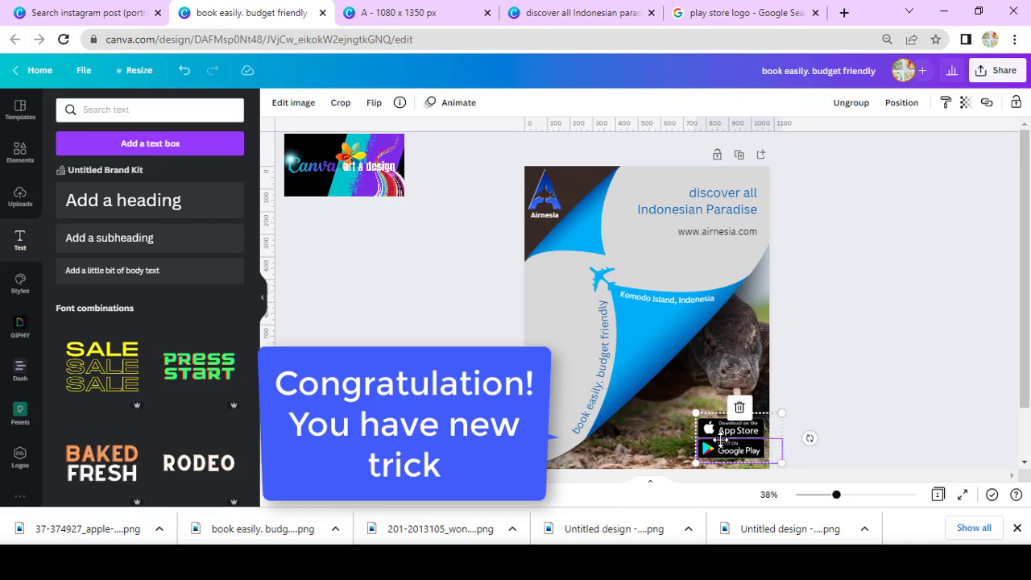
click(864, 449)
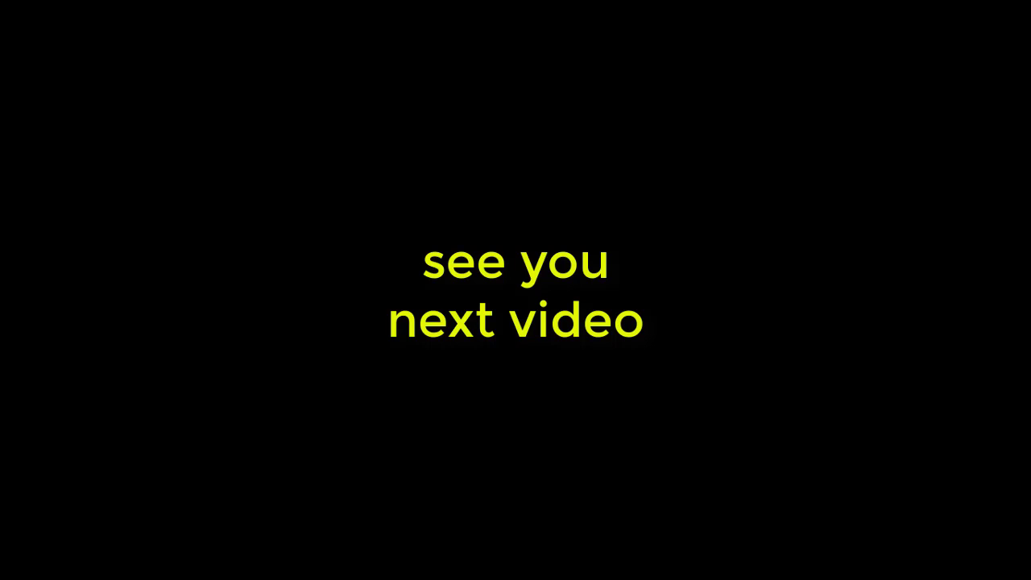